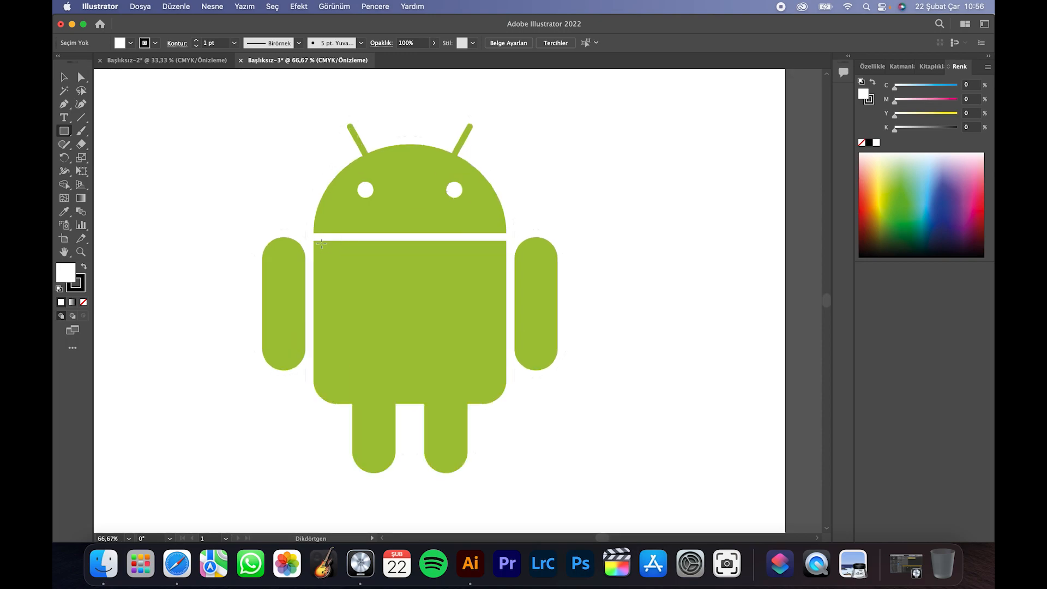
# Draw a rectangle with no fill and a black outline over the body, fitting its lower edge to the body's bottom.
pyautogui.moveTo(314, 241); pyautogui.dragTo(507, 422)
pyautogui.click(84, 268)
pyautogui.click(84, 267)
pyautogui.click(83, 302)
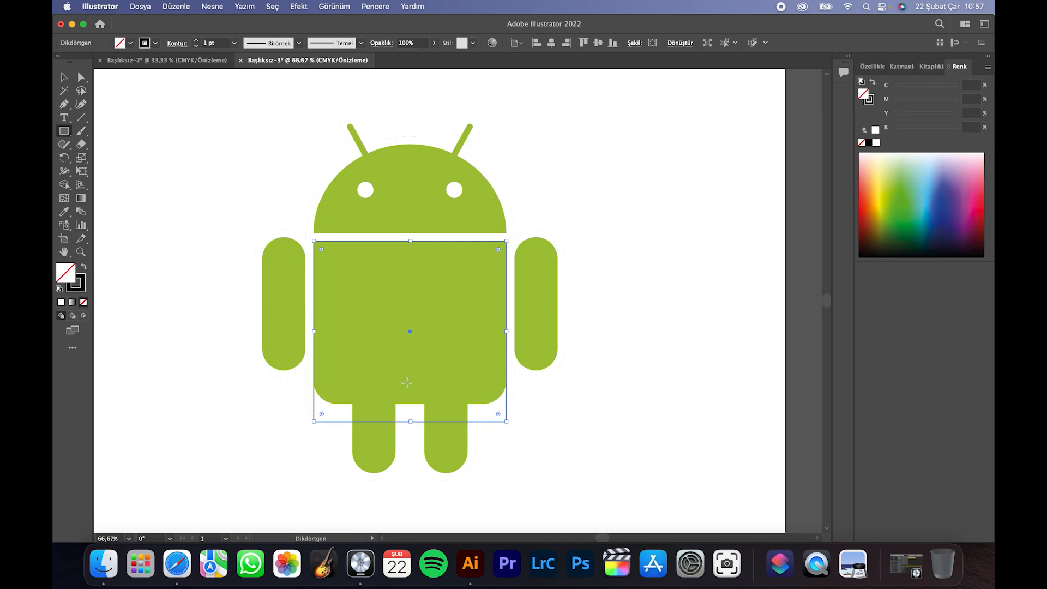
pyautogui.moveTo(413, 424); pyautogui.dragTo(409, 405)
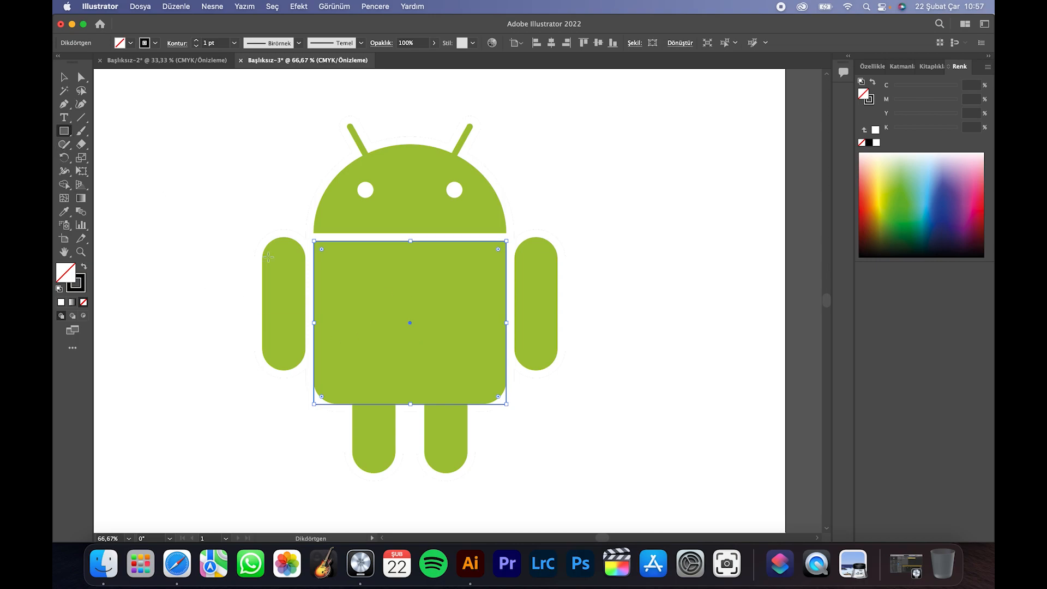
# Draw a rectangle outline over the left leg, overlapping the body, and duplicate it onto the right leg.
pyautogui.click(213, 292)
pyautogui.press('m')
pyautogui.moveTo(354, 388); pyautogui.dragTo(396, 473)
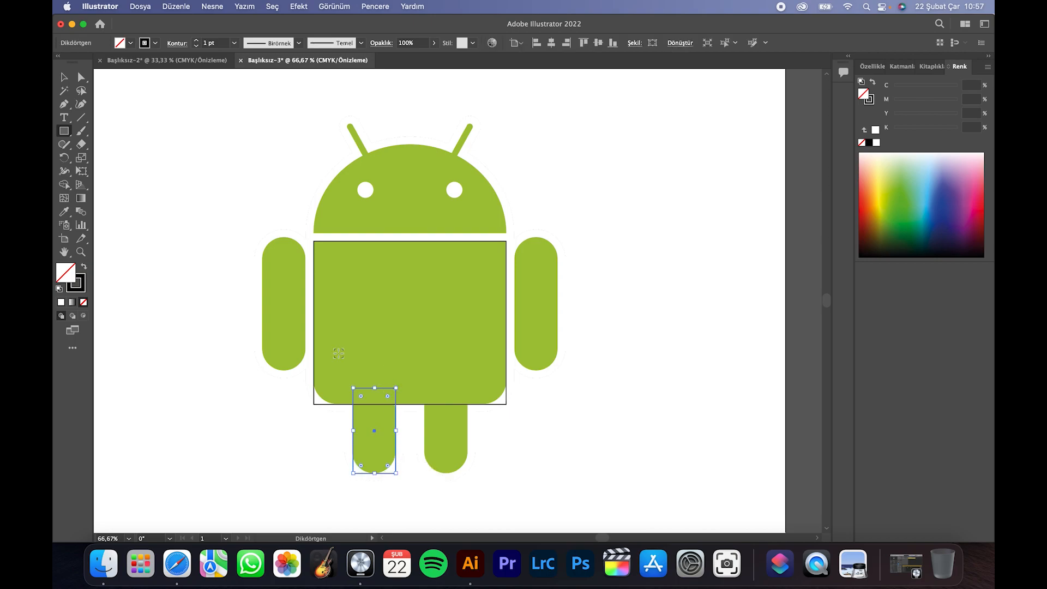
pyautogui.click(63, 78)
pyautogui.moveTo(397, 399); pyautogui.dragTo(468, 398)
# Copy the left leg's rectangle onto the left arm, stretch it to the arm's full height, and duplicate it onto the right arm.
pyautogui.moveTo(354, 427); pyautogui.dragTo(265, 304)
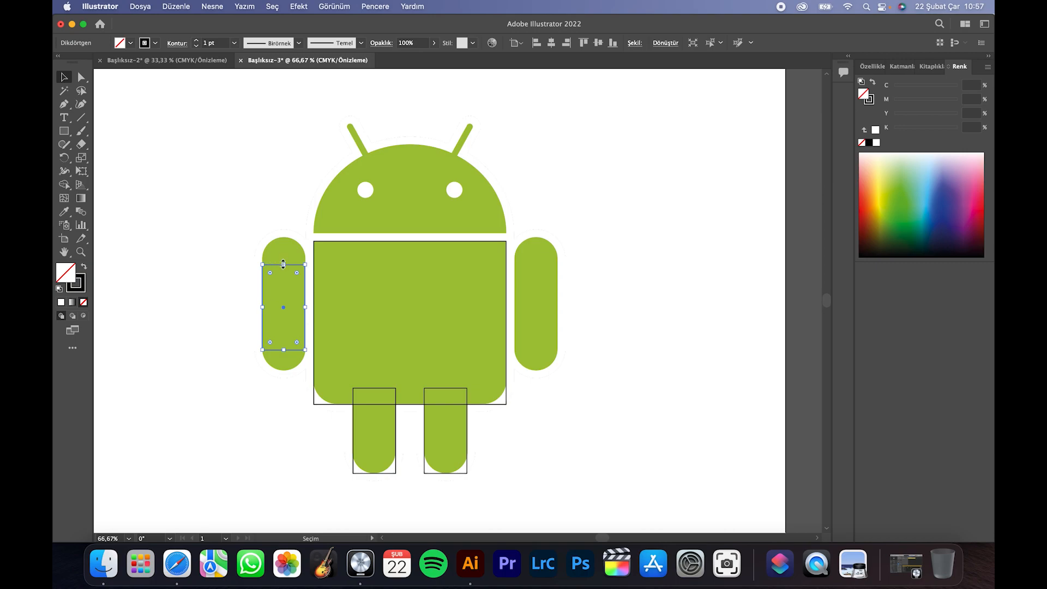
pyautogui.moveTo(284, 264); pyautogui.dragTo(284, 236)
pyautogui.moveTo(284, 350); pyautogui.dragTo(287, 371)
pyautogui.moveTo(299, 297); pyautogui.dragTo(558, 293)
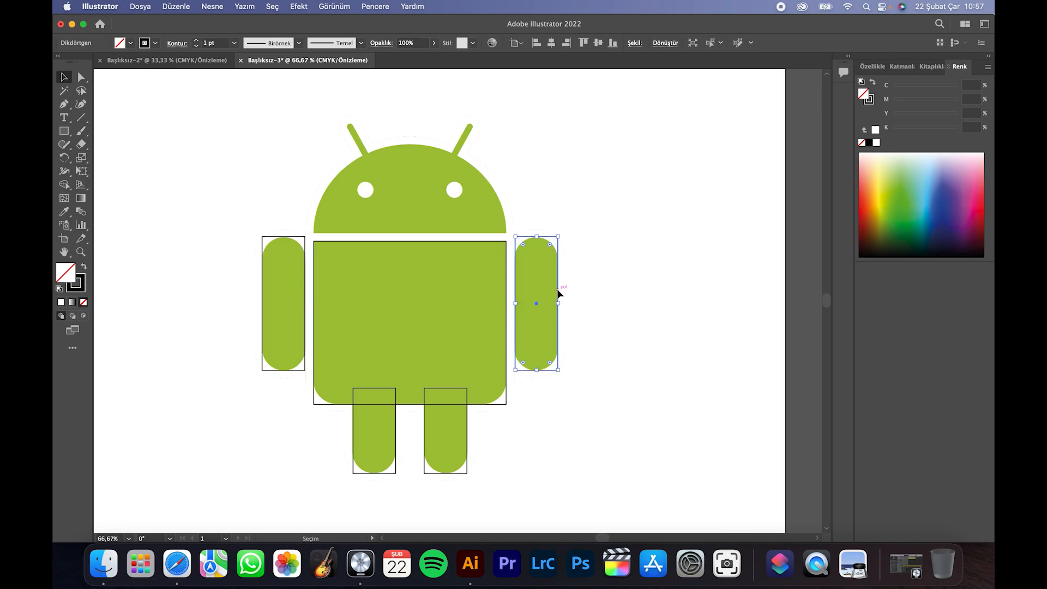
# Draw a circle outline about 120 mm across over the head and move it down to meet the head's top.
pyautogui.moveTo(64, 139); pyautogui.dragTo(117, 159)
pyautogui.moveTo(298, 115)
pyautogui.mouseDown()
pyautogui.moveTo(524, 326)
pyautogui.moveTo(506, 304)
pyautogui.moveTo(526, 344)
pyautogui.mouseUp()
pyautogui.click(65, 77)
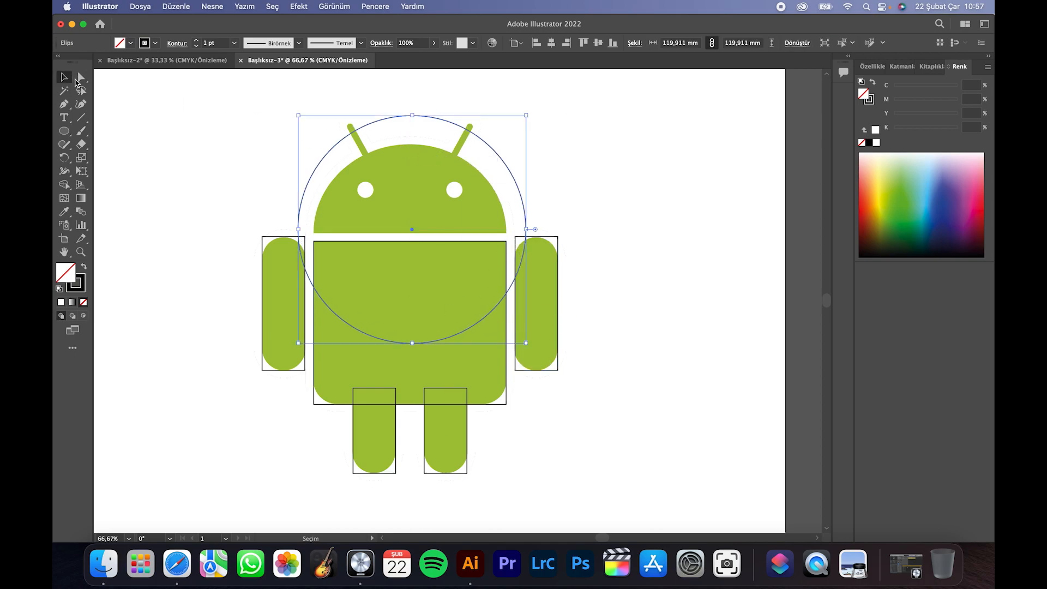
pyautogui.moveTo(476, 132); pyautogui.dragTo(475, 160)
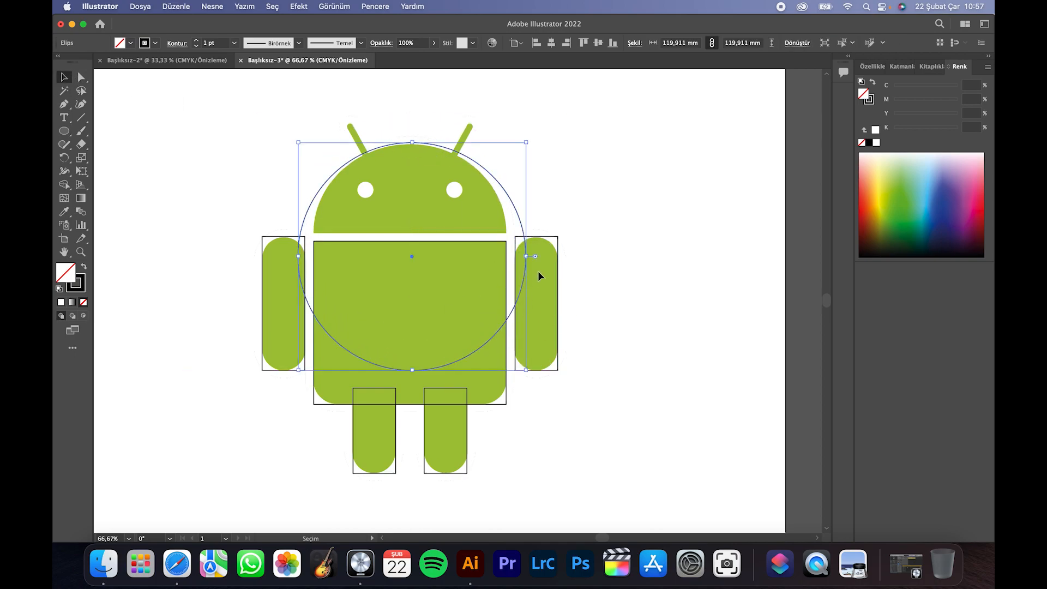
# Scale the head circle down to about 102.6 mm across and align it with the head's curve.
pyautogui.moveTo(527, 371); pyautogui.dragTo(496, 341)
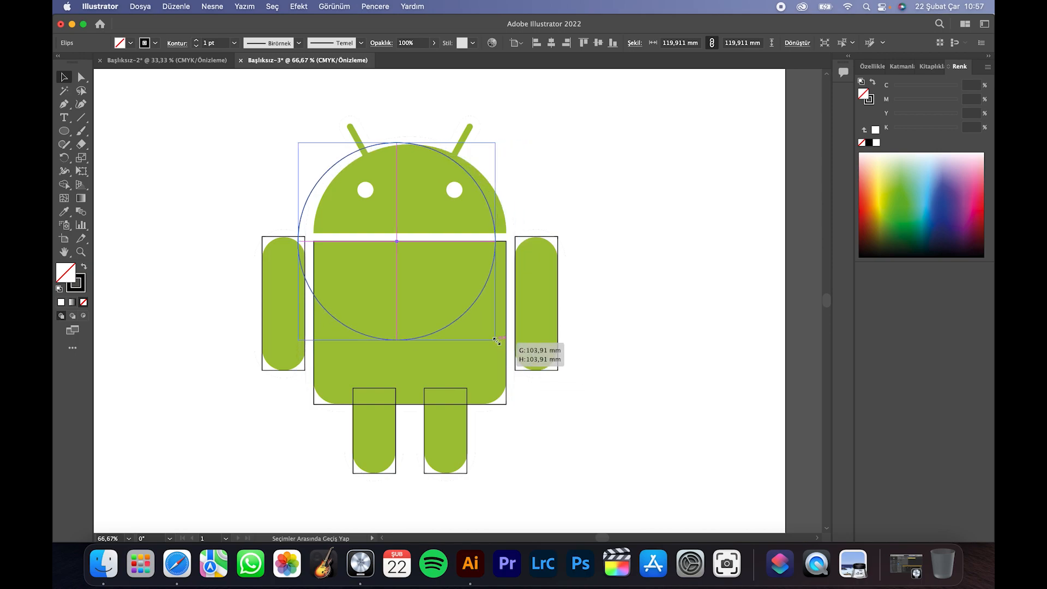
pyautogui.moveTo(484, 192)
pyautogui.mouseDown()
pyautogui.moveTo(499, 183)
pyautogui.moveTo(498, 192)
pyautogui.mouseUp()
pyautogui.moveTo(414, 345); pyautogui.dragTo(413, 341)
pyautogui.moveTo(509, 241); pyautogui.dragTo(506, 244)
pyautogui.press('Right')
pyautogui.press('Right')
pyautogui.press('Left')
pyautogui.press('Right')
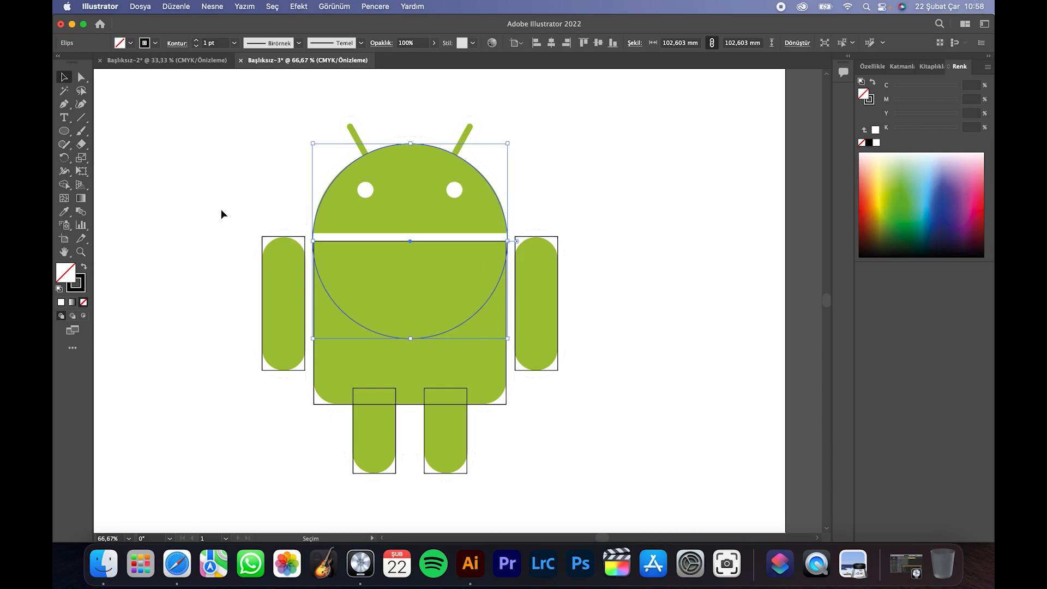
# Draw a wide, thin rectangle across the lower head, with its bottom edge on the head's flat edge.
pyautogui.moveTo(64, 131); pyautogui.dragTo(109, 129)
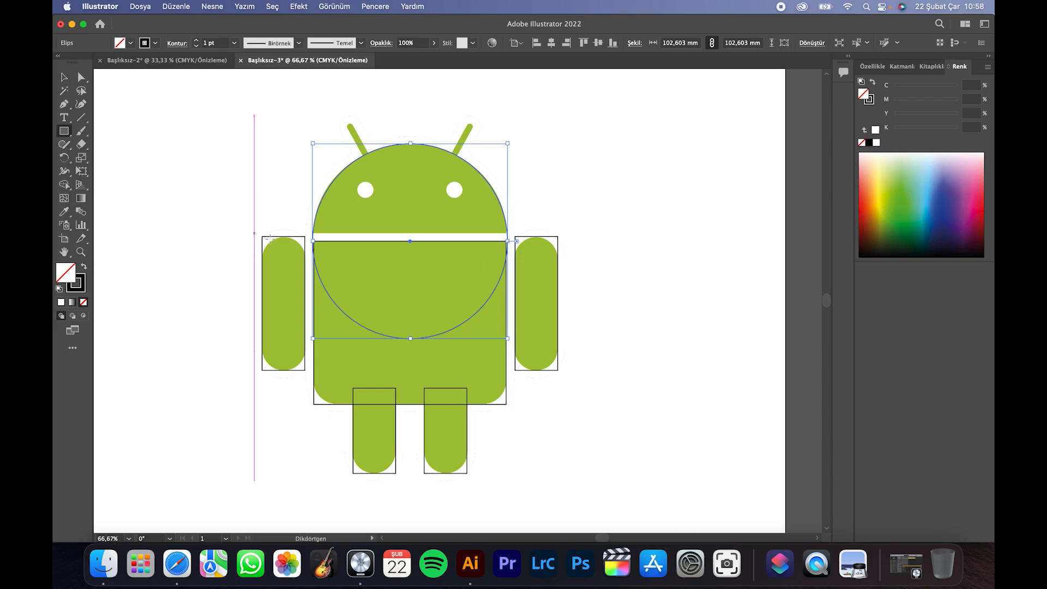
pyautogui.moveTo(299, 212); pyautogui.dragTo(530, 233)
pyautogui.click(64, 77)
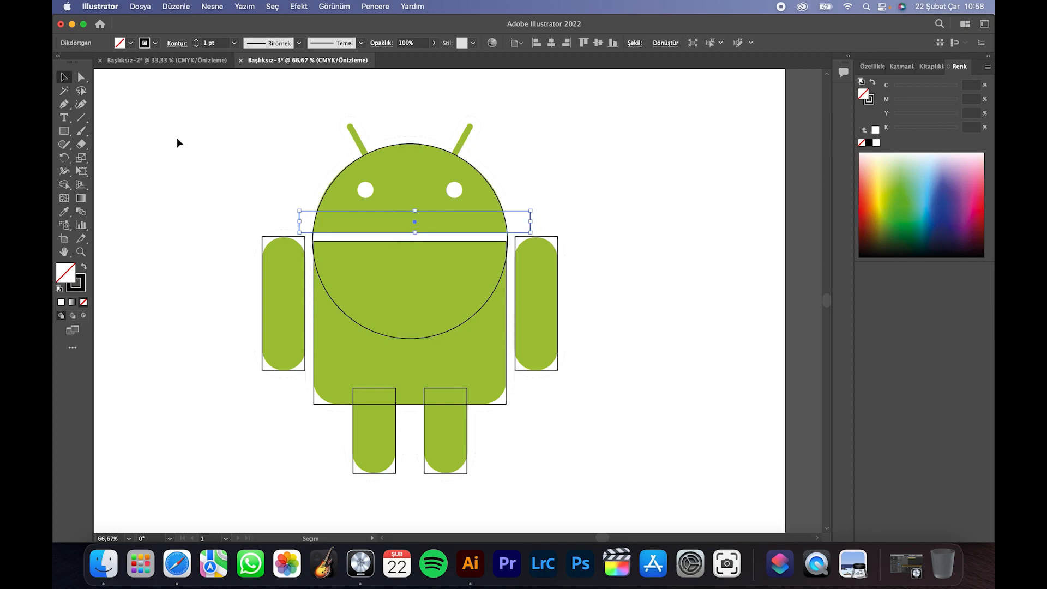
pyautogui.click(178, 140)
# Draw a circle about 8.55 mm across over the left eye and duplicate it onto the right eye.
pyautogui.moveTo(71, 138); pyautogui.dragTo(109, 158)
pyautogui.moveTo(357, 181); pyautogui.dragTo(377, 197)
pyautogui.scroll(3, 372, 191)
pyautogui.moveTo(387, 158); pyautogui.dragTo(382, 164)
pyautogui.click(64, 80)
pyautogui.moveTo(381, 178); pyautogui.dragTo(645, 177)
pyautogui.scroll(-2, 580, 204)
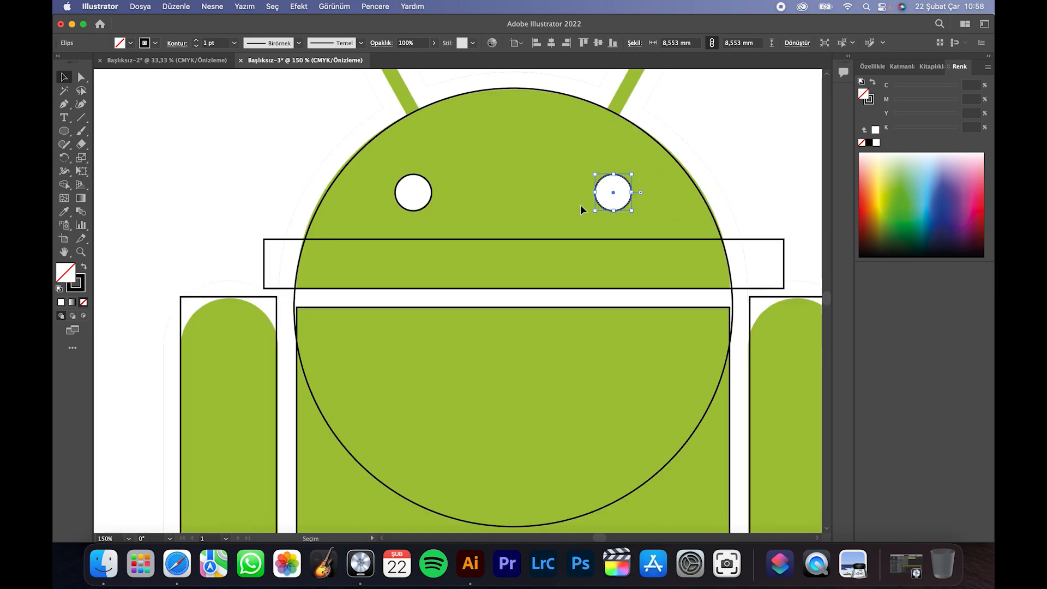
# Draw a narrow rectangle over the left antenna, reaching into the head, and tilt it about 27° to match the antenna.
pyautogui.moveTo(63, 130); pyautogui.dragTo(109, 131)
pyautogui.scroll(2, 479, 117)
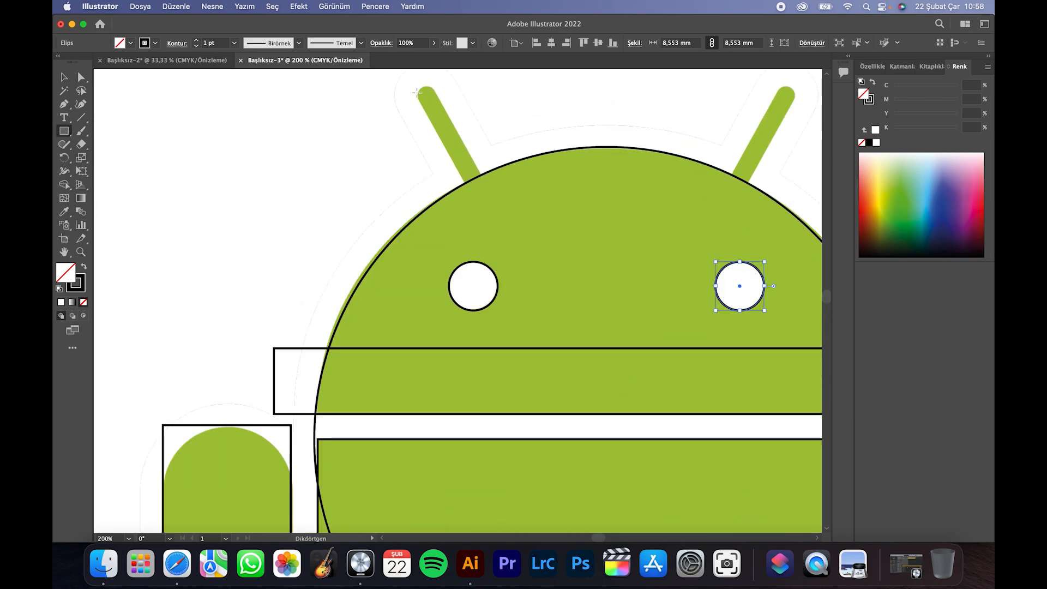
pyautogui.moveTo(439, 103); pyautogui.dragTo(475, 234)
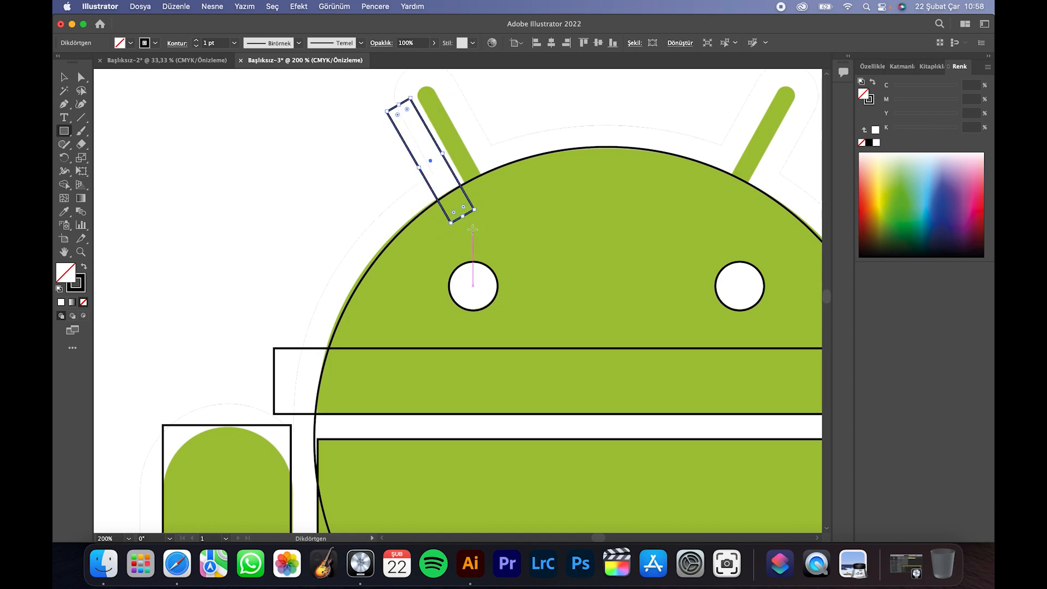
pyautogui.click(64, 80)
pyautogui.moveTo(456, 177); pyautogui.dragTo(471, 131)
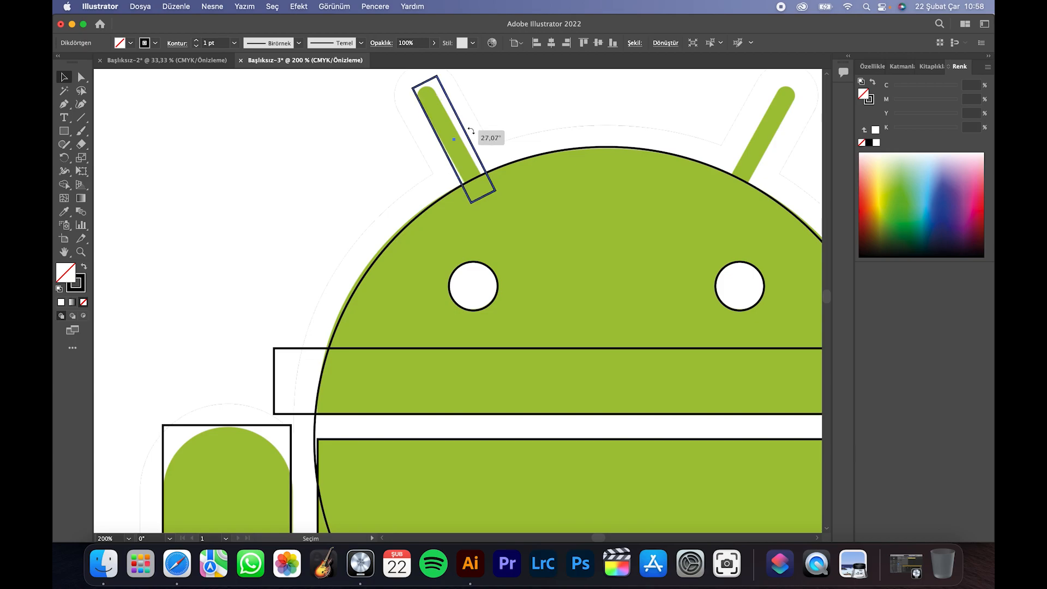
pyautogui.scroll(3, 464, 128)
pyautogui.moveTo(514, 277); pyautogui.dragTo(513, 274)
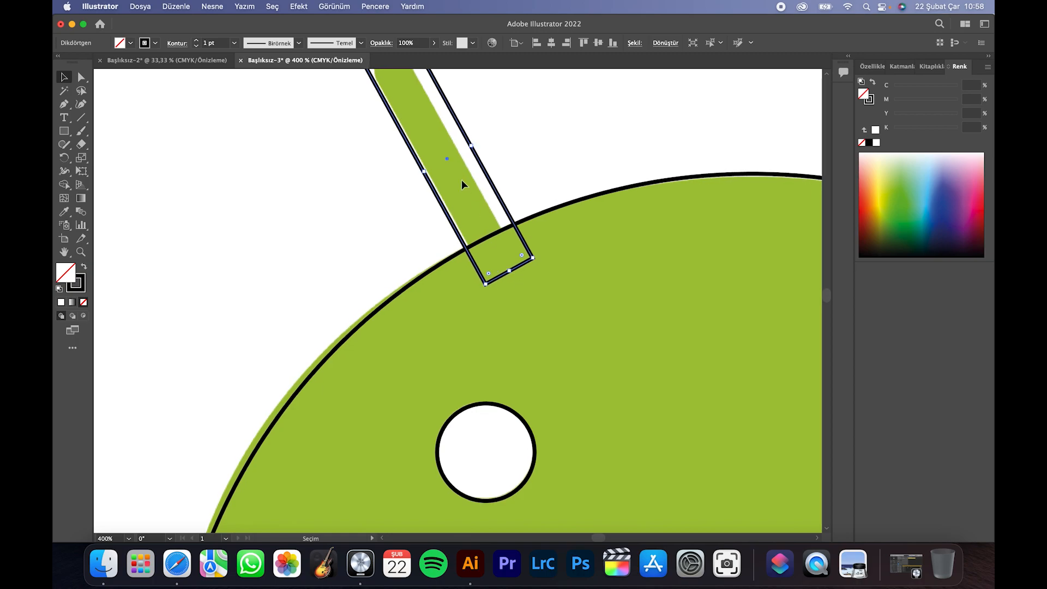
# Fit the long sides of the antenna rectangle to the left antenna, making it about 3.3 mm wide.
pyautogui.scroll(1, 428, 202)
pyautogui.moveTo(425, 191); pyautogui.dragTo(428, 189)
pyautogui.moveTo(473, 163); pyautogui.dragTo(464, 167)
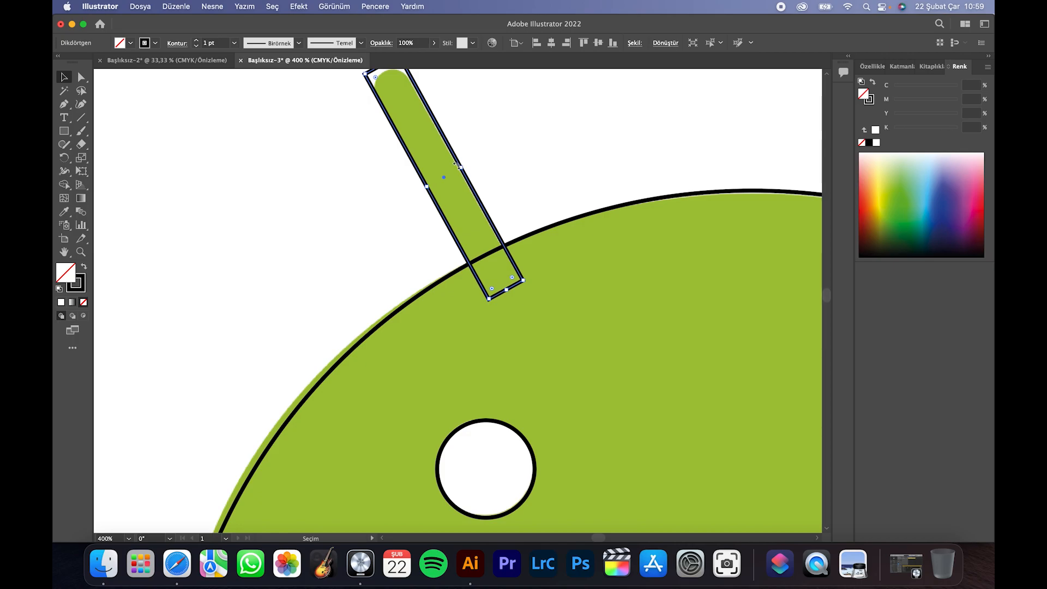
pyautogui.scroll(1, 442, 161)
pyautogui.moveTo(462, 185); pyautogui.dragTo(471, 194)
pyautogui.scroll(2, 460, 185)
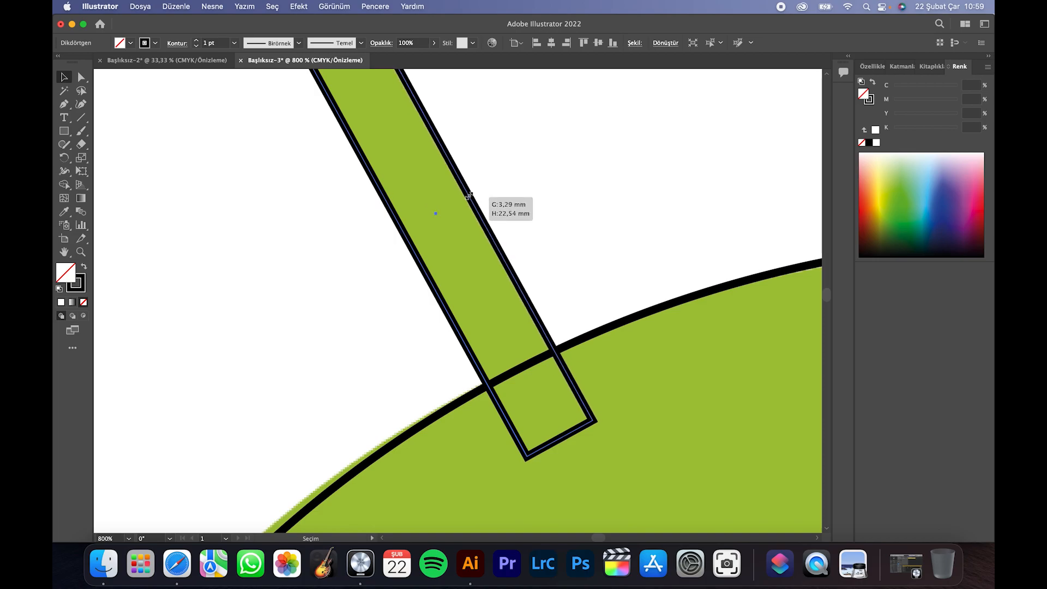
# Shorten the antenna rectangle to the antenna's tip and set its stroke weight to 0.5 pt.
pyautogui.scroll(-5, 472, 218)
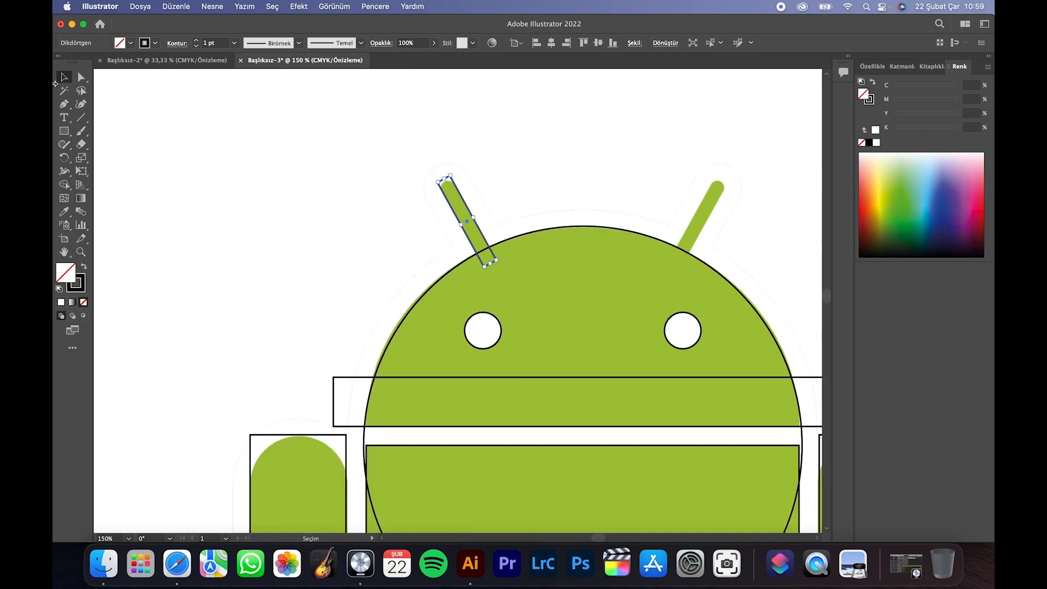
pyautogui.scroll(7, 442, 180)
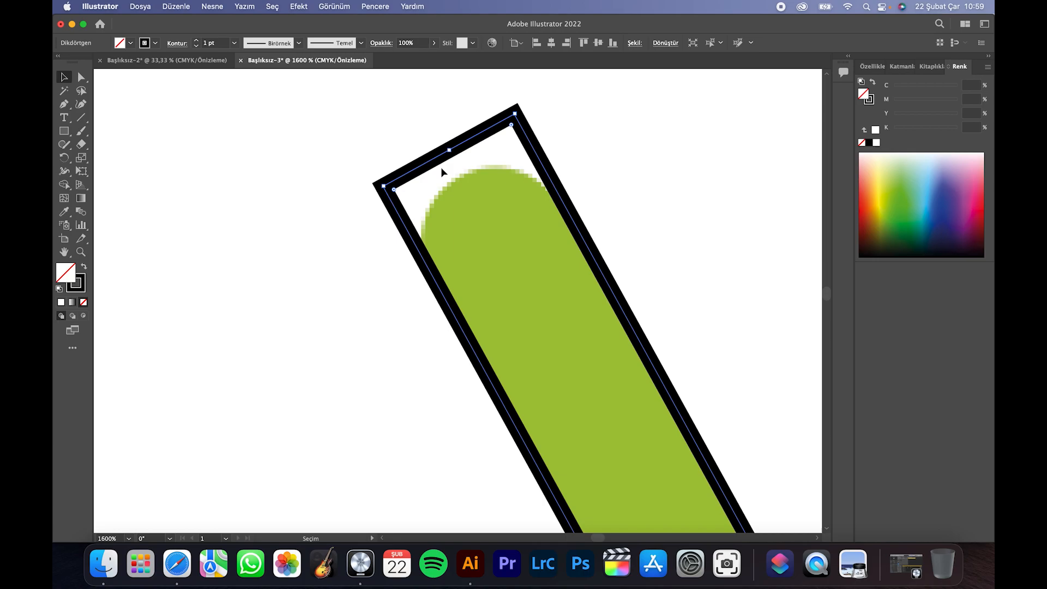
pyautogui.moveTo(451, 151); pyautogui.dragTo(461, 168)
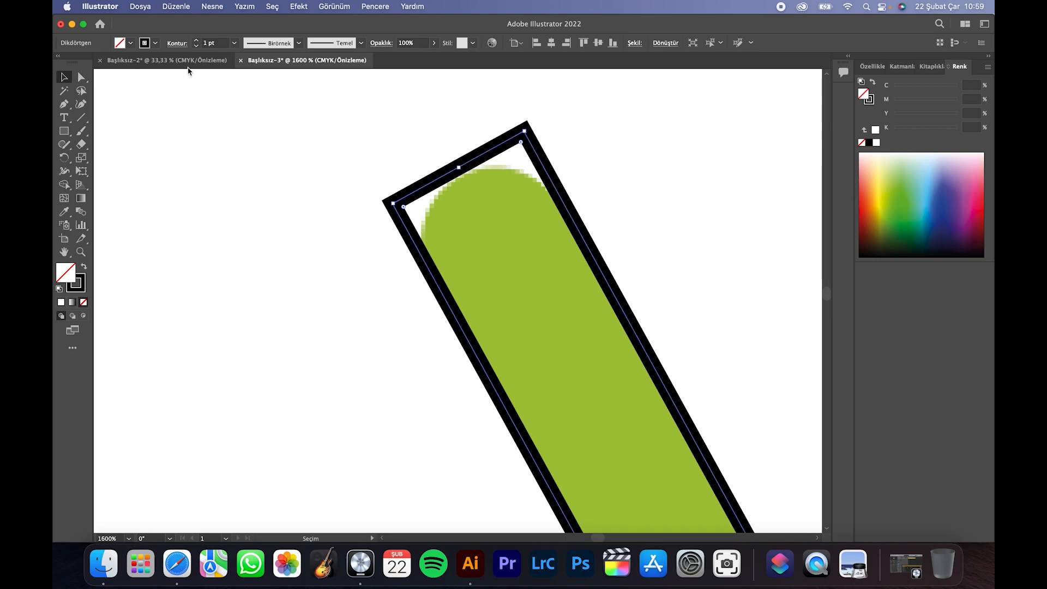
pyautogui.click(197, 47)
pyautogui.click(197, 47)
pyautogui.scroll(-5, 491, 199)
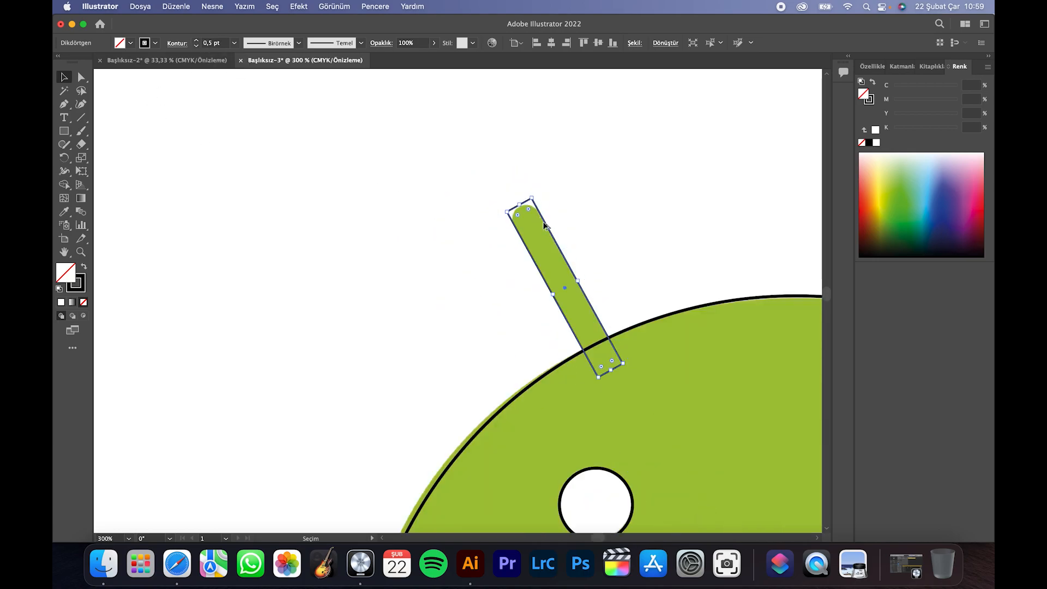
# Duplicate the left antenna's rectangle and reflect the duplicate across the vertical axis.
pyautogui.hscroll(10, 598, 264)
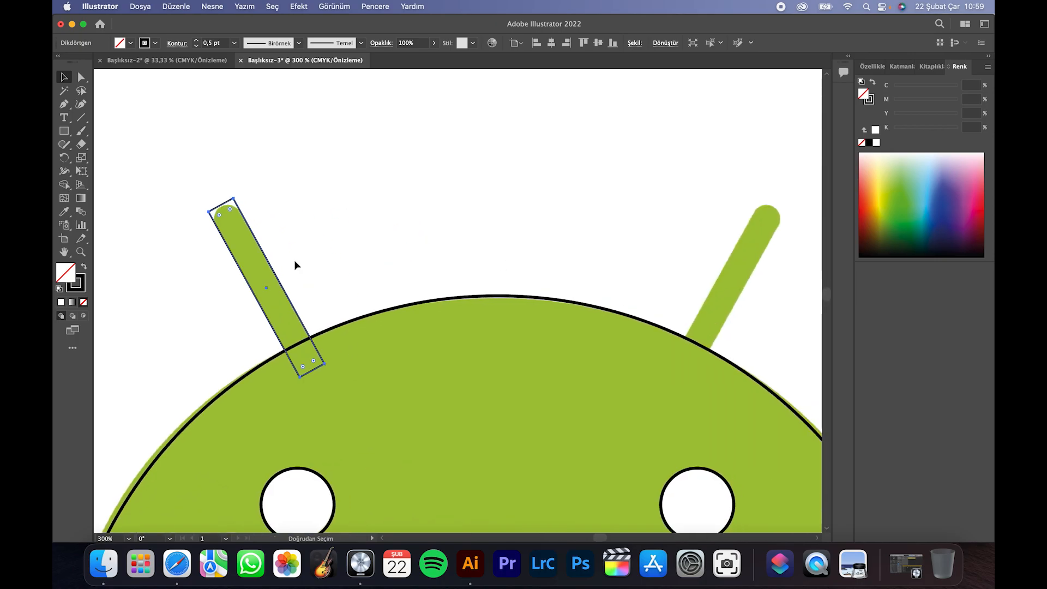
pyautogui.moveTo(265, 258); pyautogui.dragTo(458, 233)
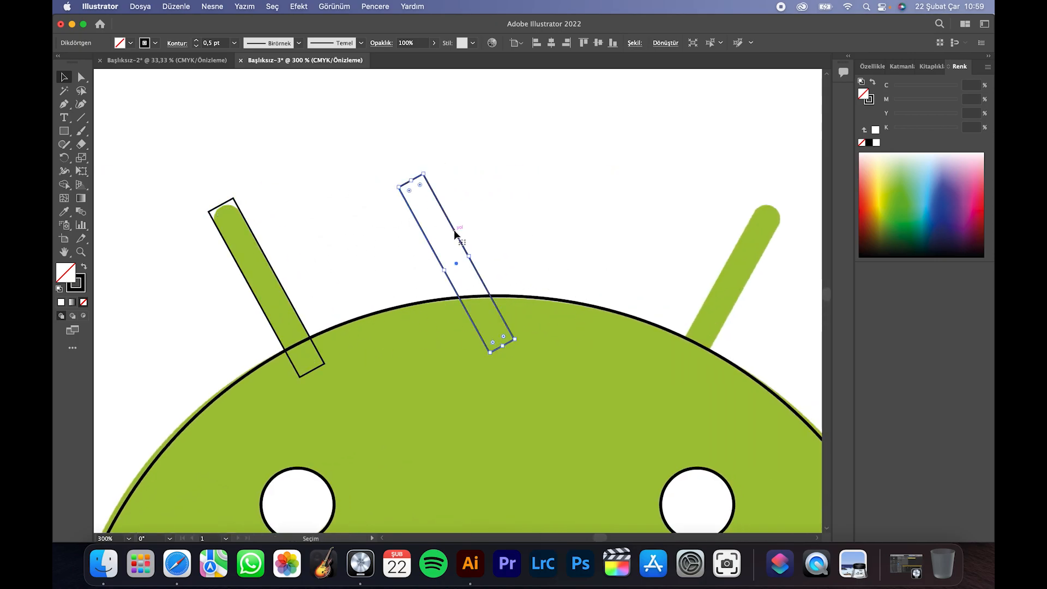
pyautogui.rightClick(457, 233)
pyautogui.moveTo(545, 457)
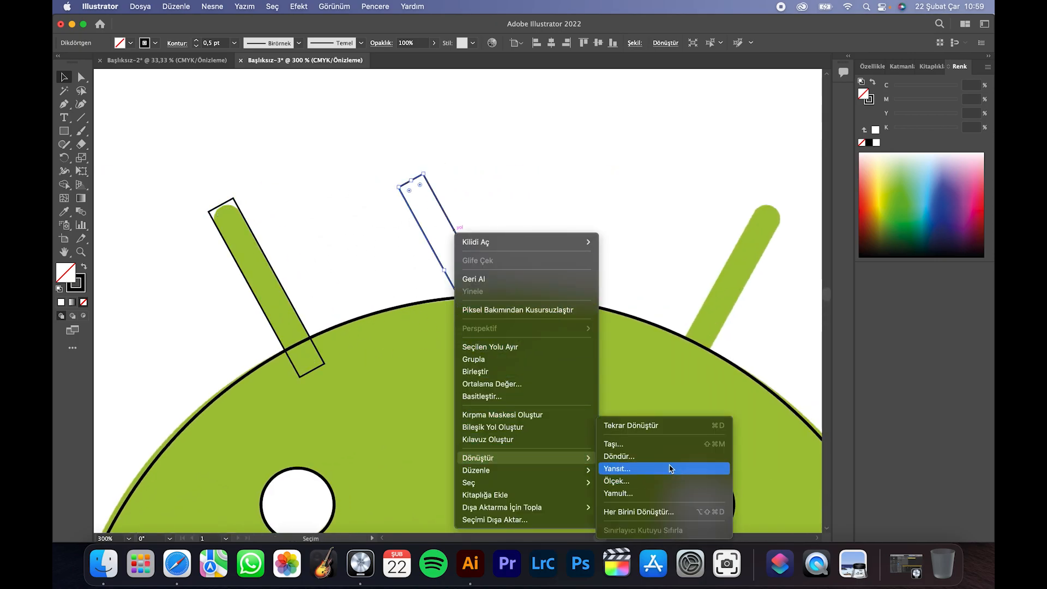
pyautogui.click(662, 468)
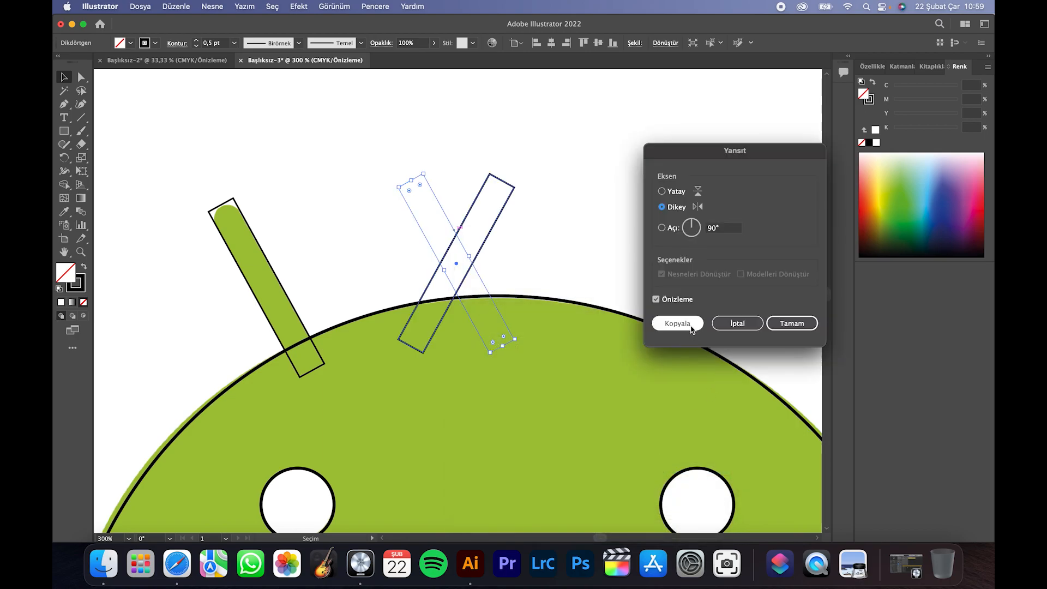
pyautogui.click(770, 325)
# Move the reflected rectangle onto the right antenna and nudge it into alignment.
pyautogui.moveTo(491, 234); pyautogui.dragTo(762, 256)
pyautogui.press('Right')
pyautogui.press('Up')
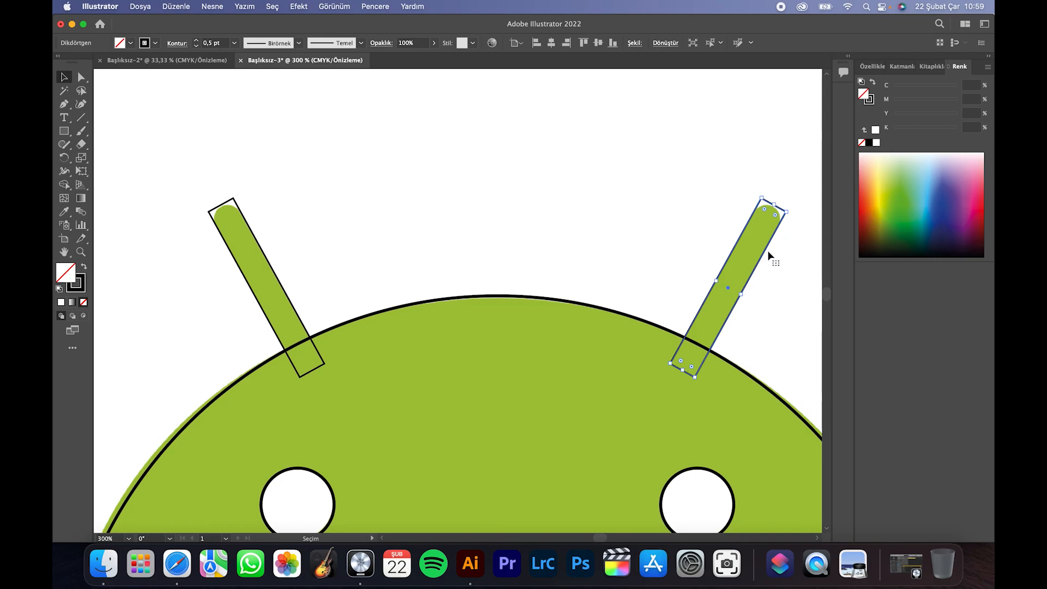
# Round the bottom corners of the right leg's rectangle to a radius of about 10 mm, following the leg's curve.
pyautogui.press('super+0')
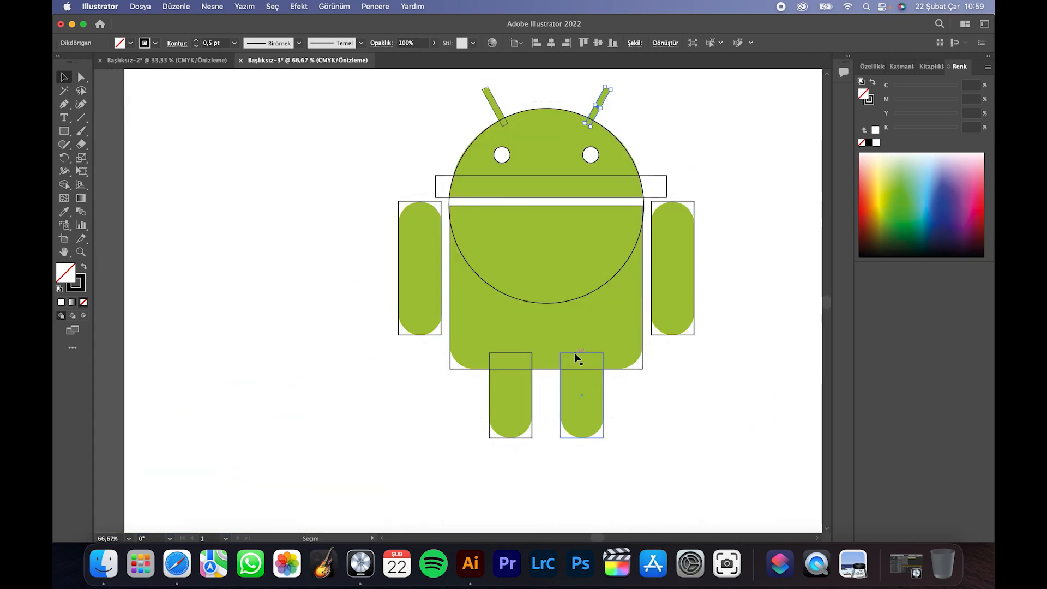
pyautogui.scroll(2, 581, 388)
pyautogui.click(594, 418)
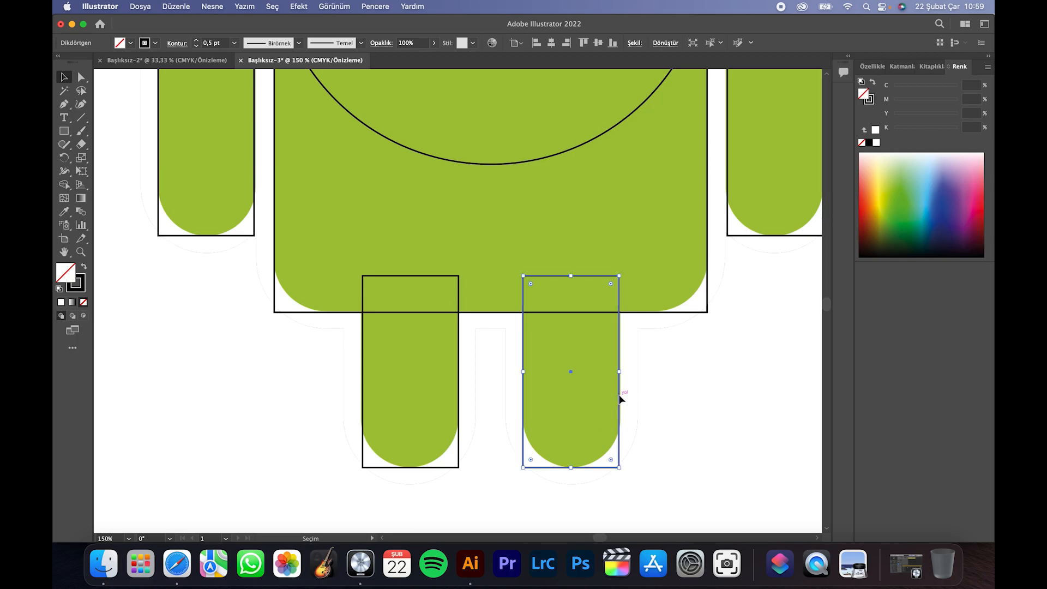
pyautogui.click(82, 77)
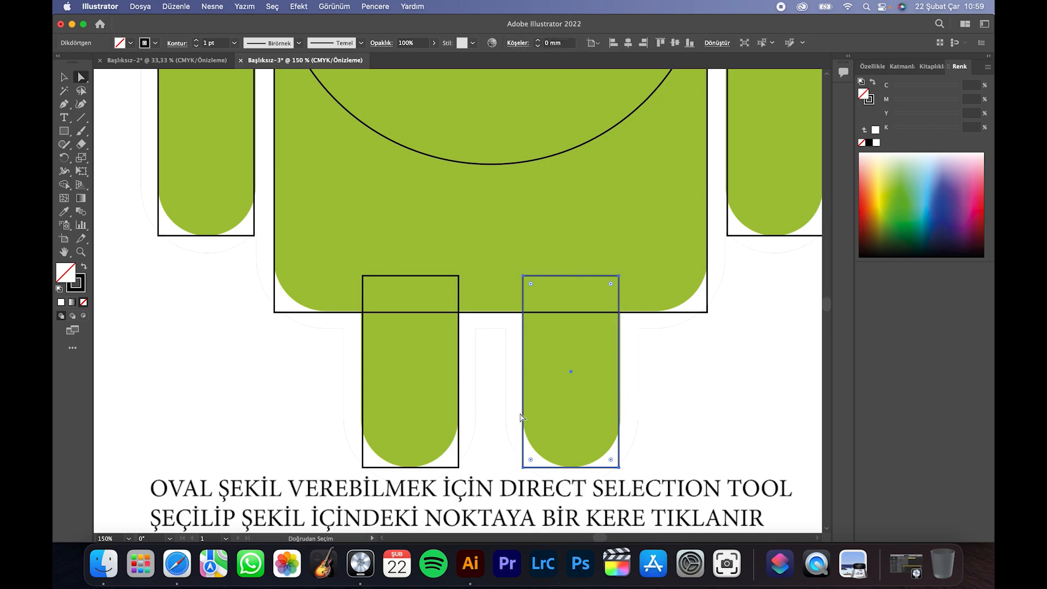
pyautogui.moveTo(532, 461); pyautogui.dragTo(570, 419)
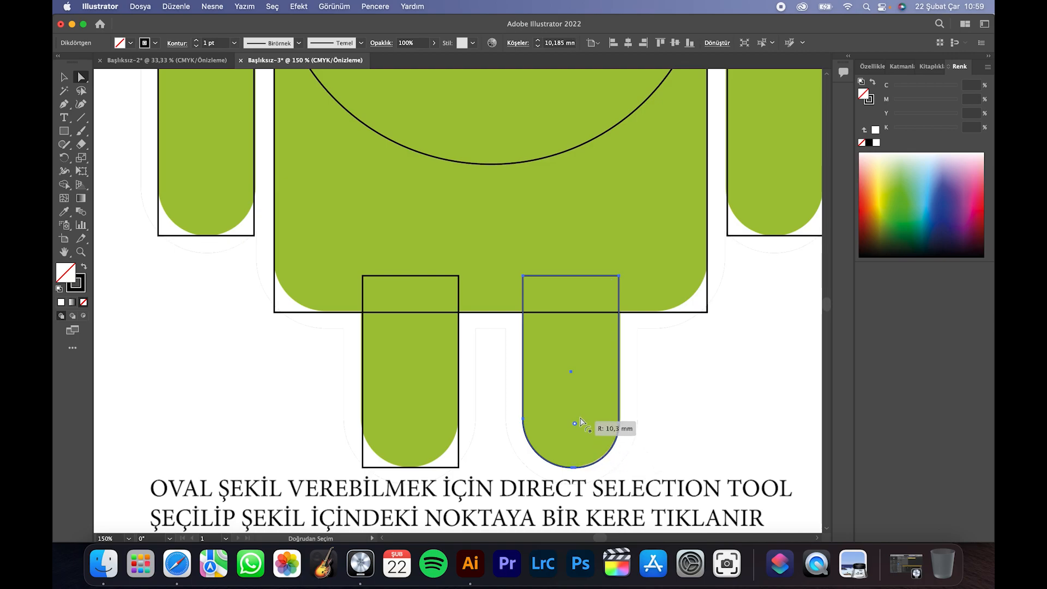
# Round the left leg rectangle's bottom-left corner to about 10.6 mm and its bottom-right corner to about 11.2 mm.
pyautogui.click(369, 467)
pyautogui.click(364, 467)
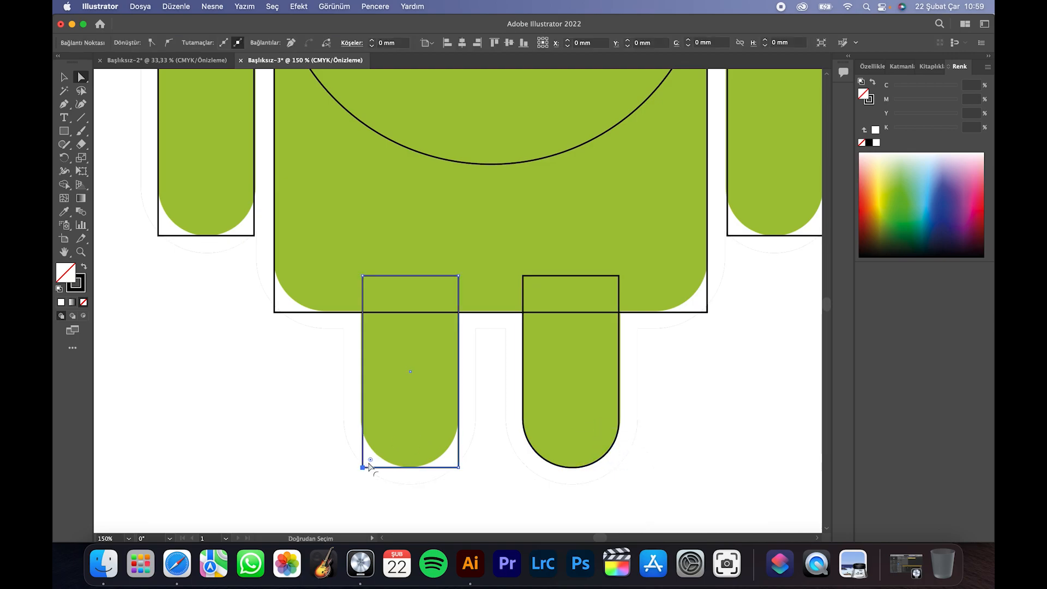
pyautogui.moveTo(372, 461); pyautogui.dragTo(407, 423)
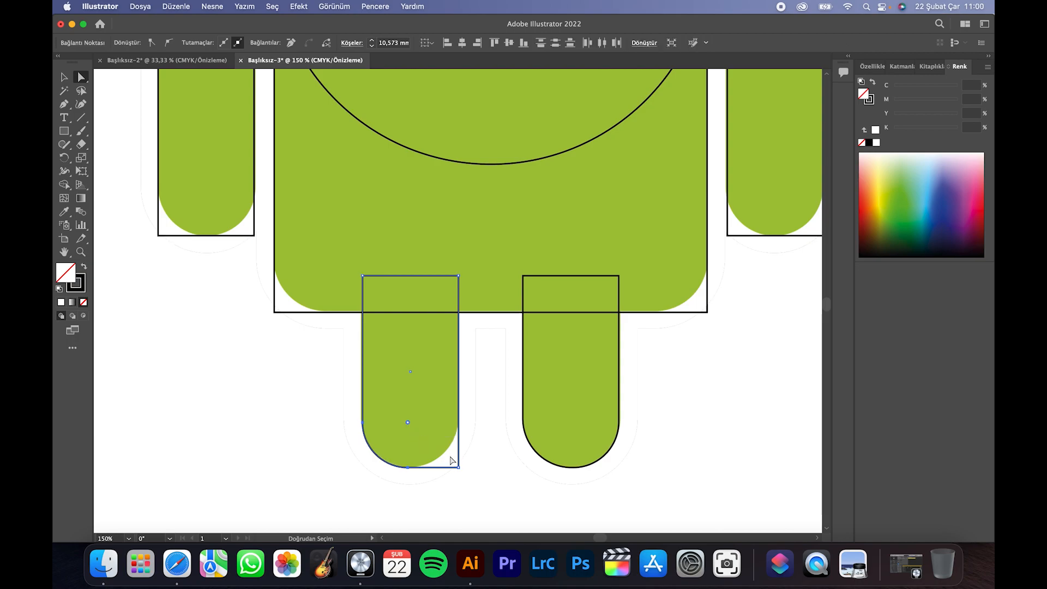
pyautogui.click(458, 467)
pyautogui.moveTo(453, 461); pyautogui.dragTo(412, 424)
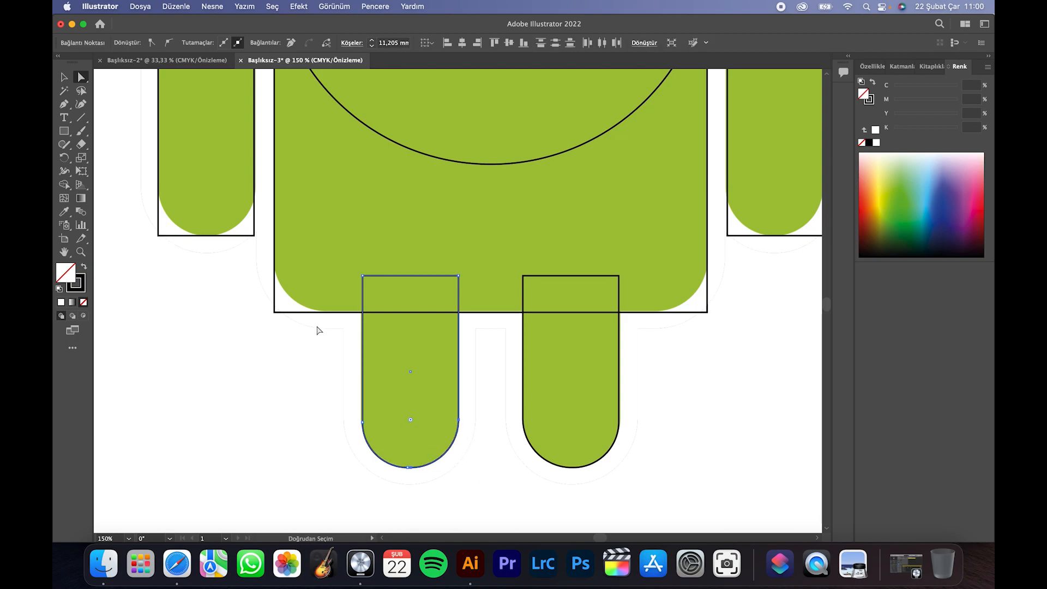
# Round the body rectangle's bottom corners along the logo's curve, giving the bottom-left corner a radius of about 13.2 mm.
pyautogui.click(283, 313)
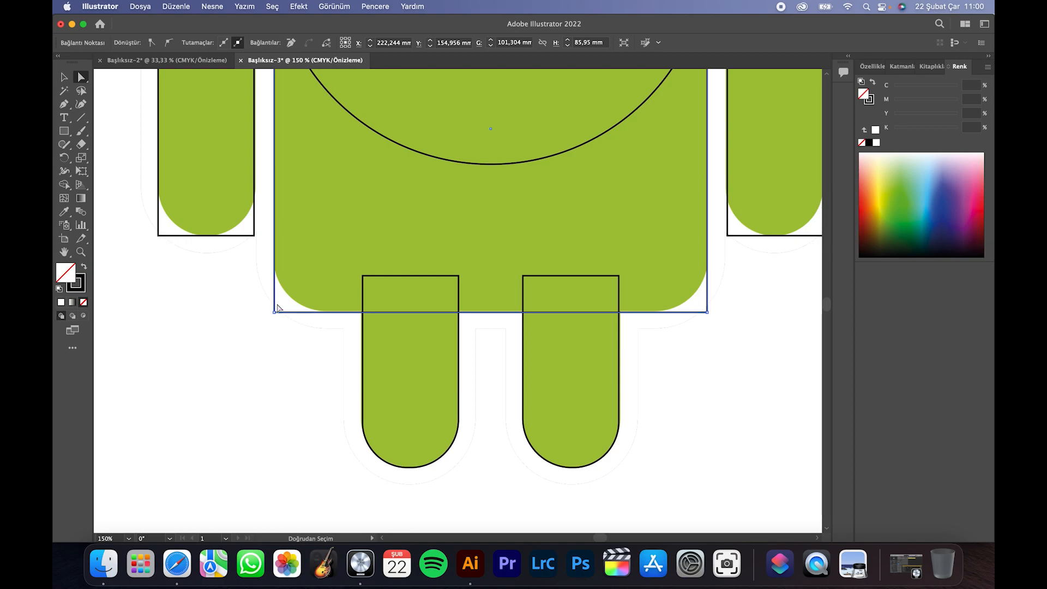
pyautogui.click(278, 310)
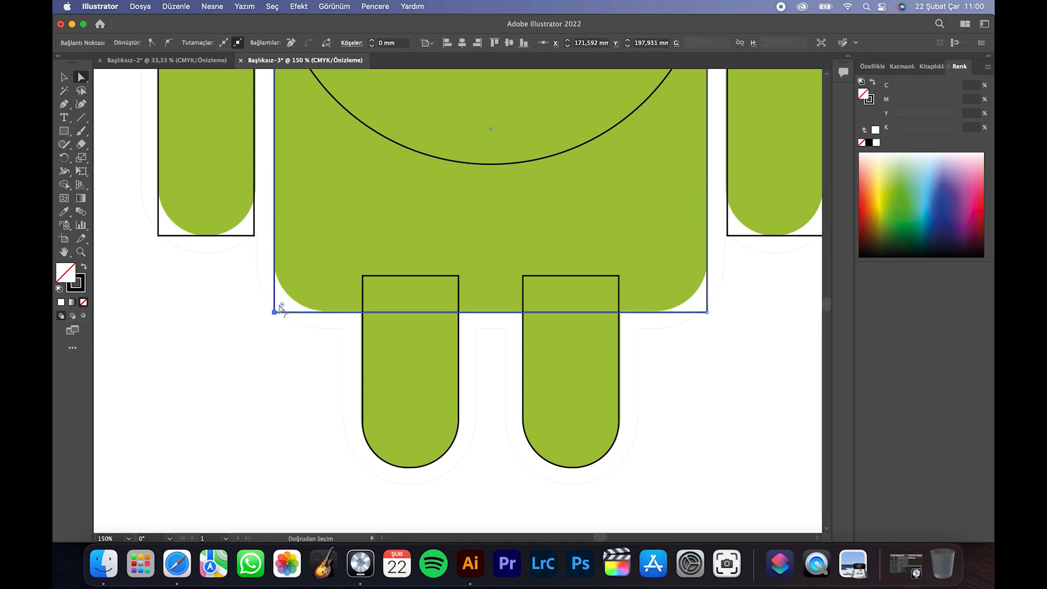
pyautogui.moveTo(283, 307); pyautogui.dragTo(330, 257)
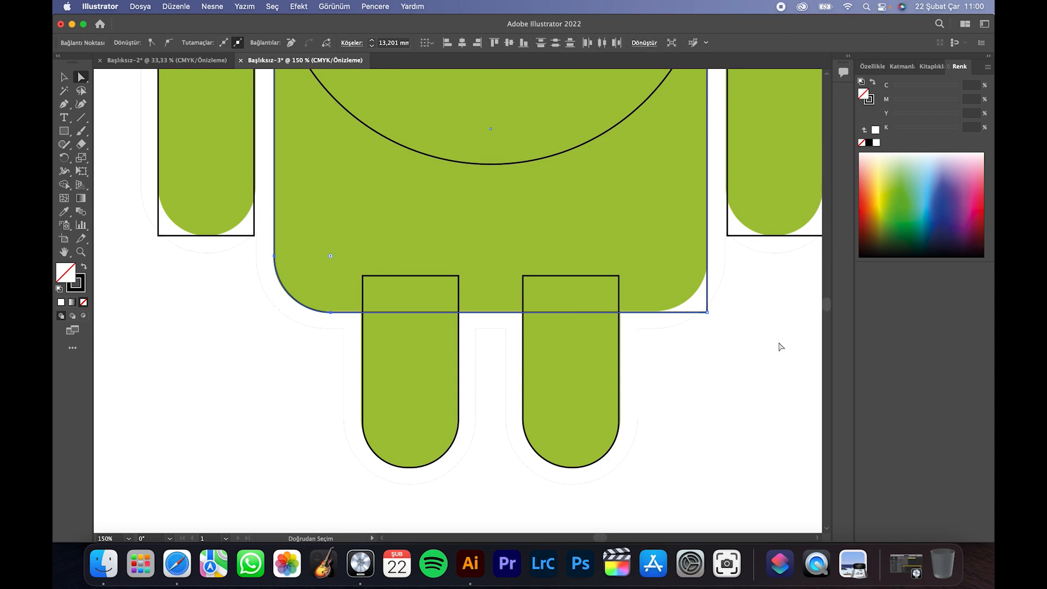
pyautogui.click(707, 313)
pyautogui.moveTo(701, 304); pyautogui.dragTo(656, 261)
# Round the left arm rectangle's bottom-left corner to about 10.4 mm and its bottom-right corner to about 10.7 mm.
pyautogui.click(158, 235)
pyautogui.moveTo(164, 234); pyautogui.dragTo(213, 190)
pyautogui.click(255, 236)
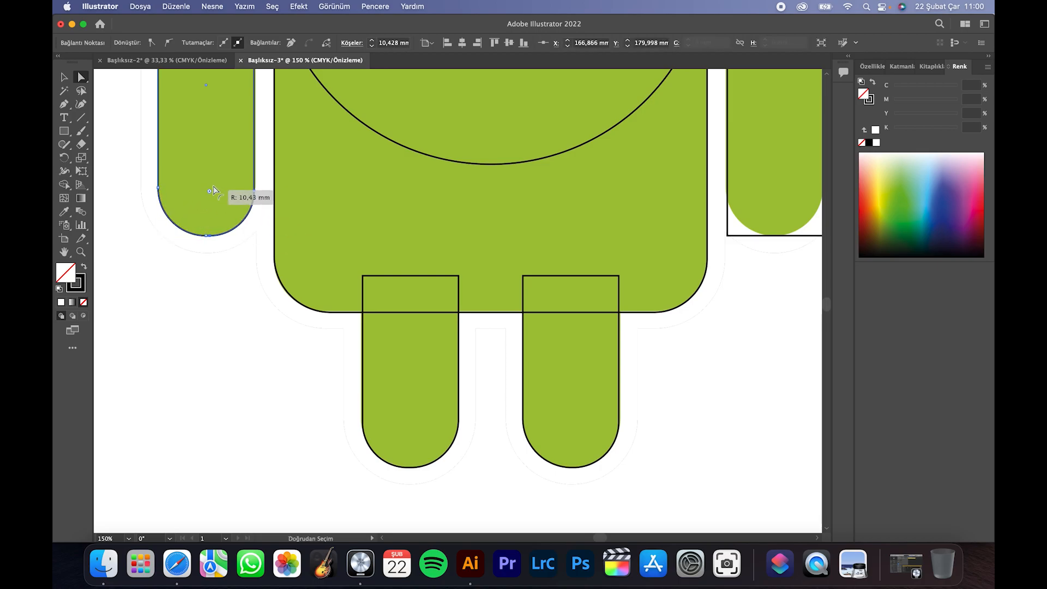
pyautogui.scroll(2, 631, 234)
pyautogui.scroll(-2, 634, 235)
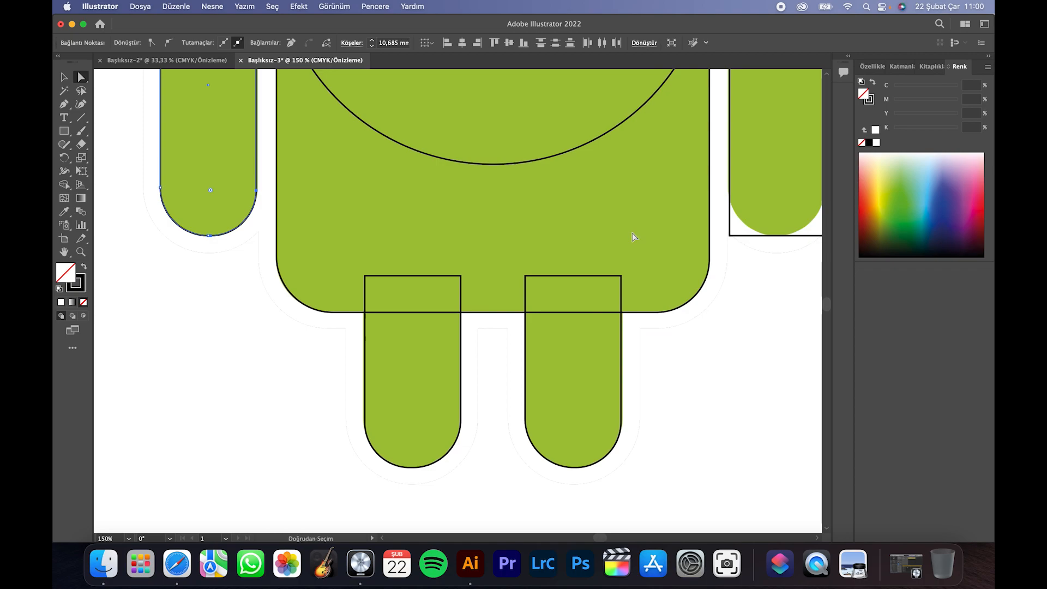
# Round the right arm rectangle's bottom-left corner to about 10.4 mm and its bottom-right corner to about 11.2 mm.
pyautogui.hscroll(2, 633, 233)
pyautogui.hscroll(5, 632, 233)
pyautogui.click(580, 235)
pyautogui.moveTo(589, 228); pyautogui.dragTo(621, 190)
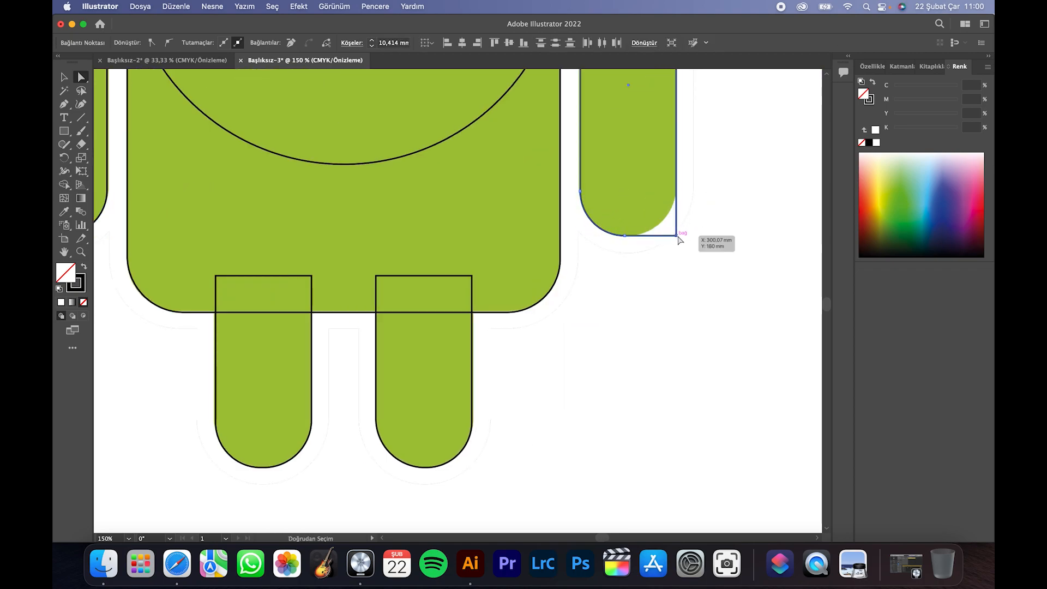
pyautogui.click(676, 235)
pyautogui.moveTo(670, 231); pyautogui.dragTo(628, 189)
# Round both top corners of the left arm's rectangle to follow the arm's curve, the top-right one to about 10.6 mm.
pyautogui.scroll(-2, 477, 215)
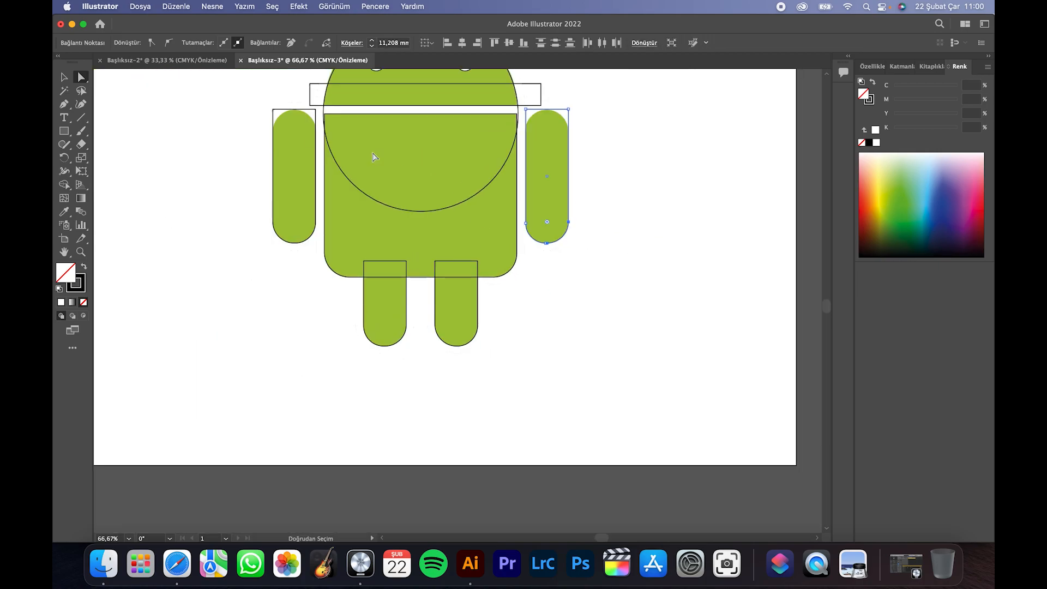
pyautogui.scroll(5, 268, 354)
pyautogui.hscroll(1, 267, 354)
pyautogui.scroll(5, 259, 346)
pyautogui.click(192, 223)
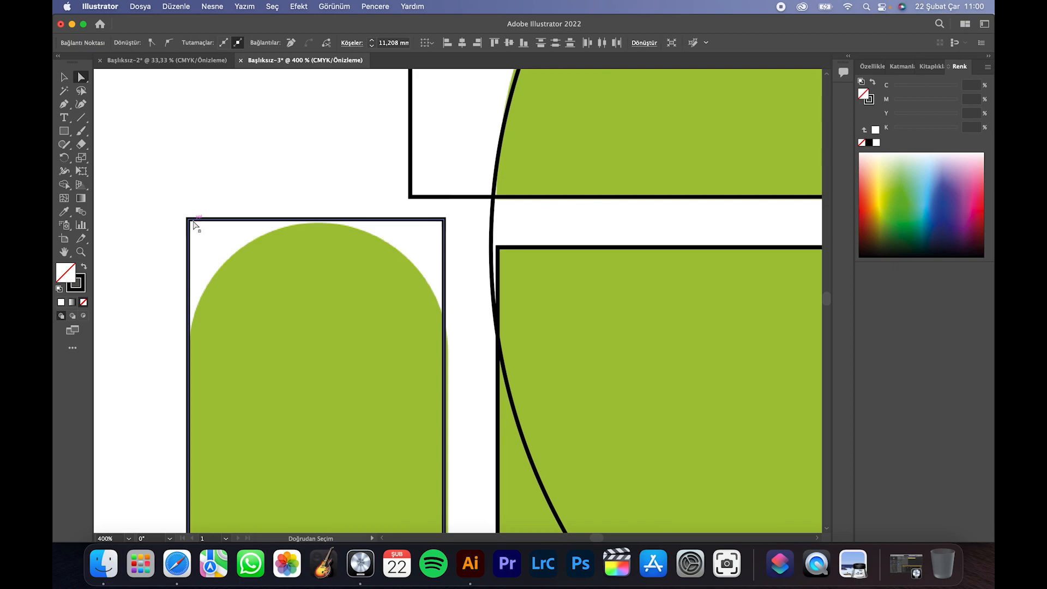
pyautogui.moveTo(242, 251); pyautogui.dragTo(364, 327)
pyautogui.moveTo(437, 227); pyautogui.dragTo(309, 344)
# Round both top corners of the right arm's rectangle to follow the arm's curve, the top-right one to about 11.2 mm.
pyautogui.scroll(-4, 341, 312)
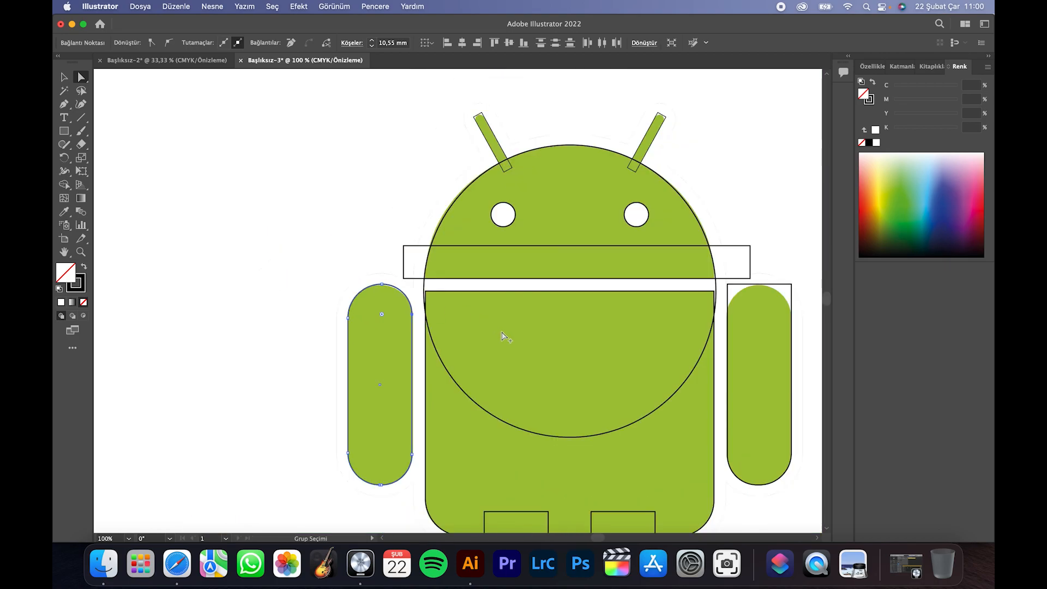
pyautogui.hscroll(4, 794, 335)
pyautogui.scroll(2, 553, 318)
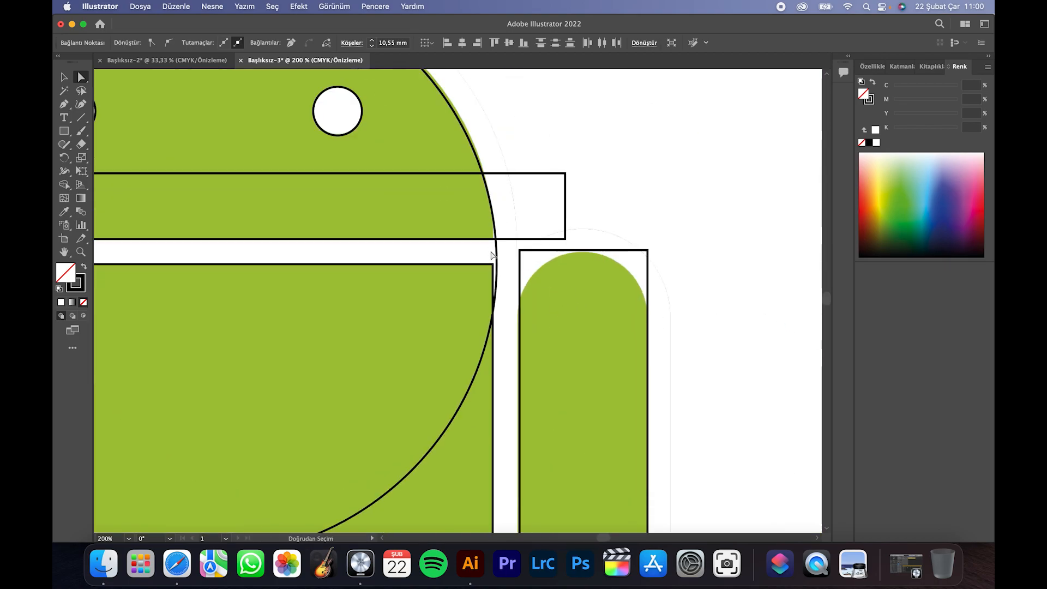
pyautogui.click(521, 251)
pyautogui.moveTo(528, 261); pyautogui.dragTo(592, 315)
pyautogui.click(648, 252)
pyautogui.moveTo(642, 258); pyautogui.dragTo(579, 320)
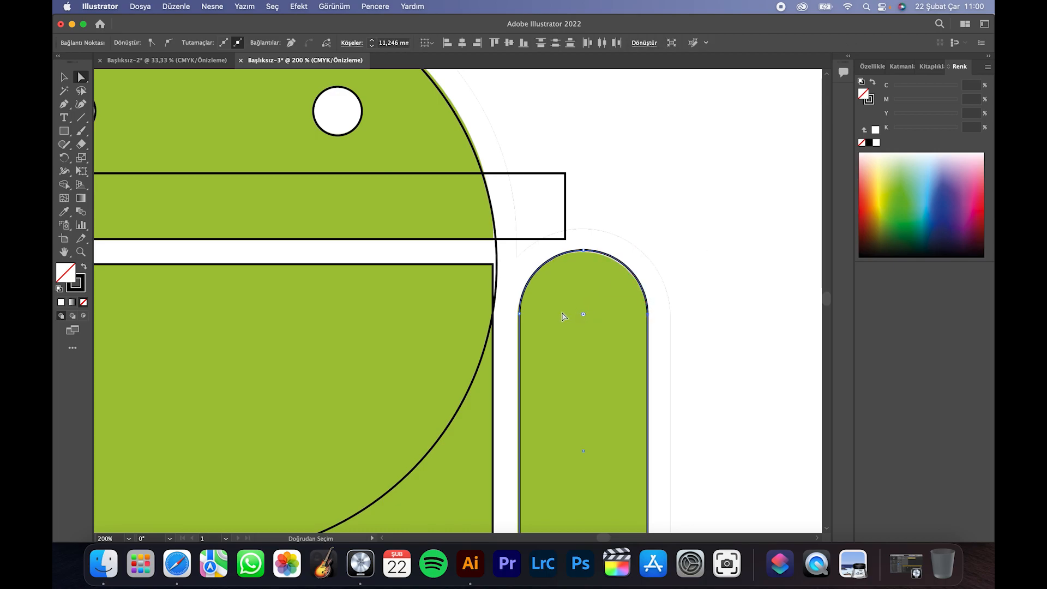
# Round the left antenna's two tip corners, the right one to about 1.9 mm and the left one to about 1.4 mm.
pyautogui.press('super+minus')
pyautogui.press('v')
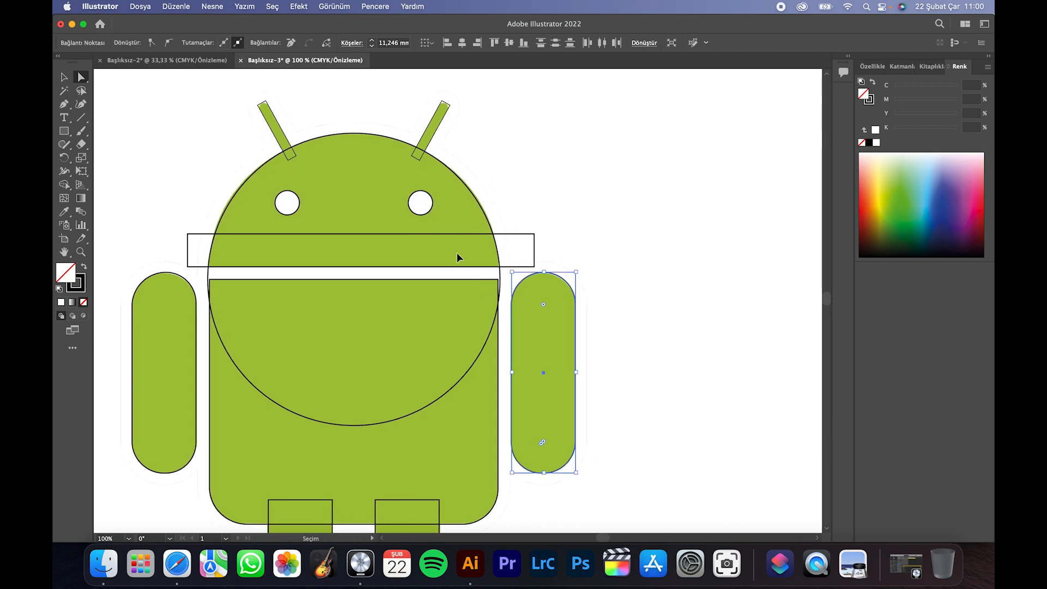
pyautogui.hscroll(-3, 458, 254)
pyautogui.scroll(3, 333, 128)
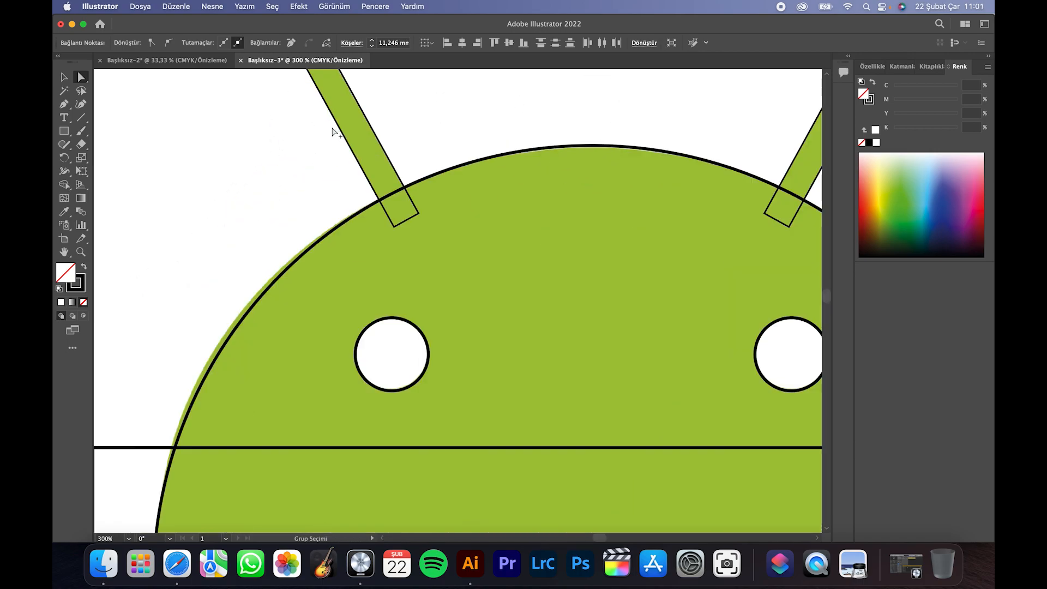
pyautogui.scroll(3, 334, 132)
pyautogui.scroll(5, 314, 115)
pyautogui.click(333, 125)
pyautogui.click(390, 90)
pyautogui.moveTo(389, 108); pyautogui.dragTo(355, 209)
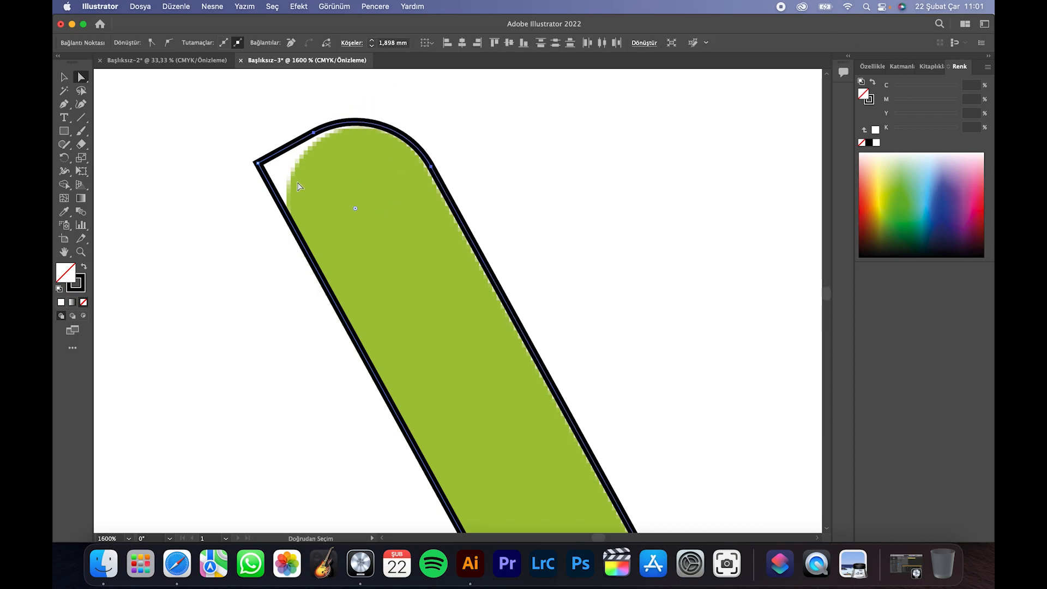
pyautogui.click(258, 163)
pyautogui.moveTo(276, 169); pyautogui.dragTo(394, 191)
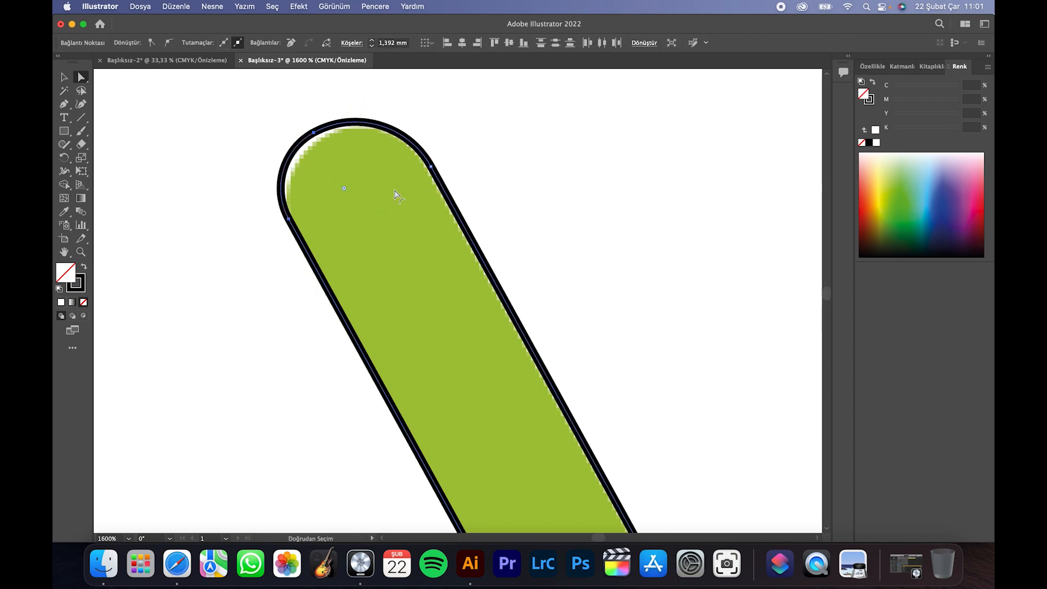
# Readjust the radii of the left antenna's tip corners, bringing the left one to about 1.6 mm.
pyautogui.click(384, 128)
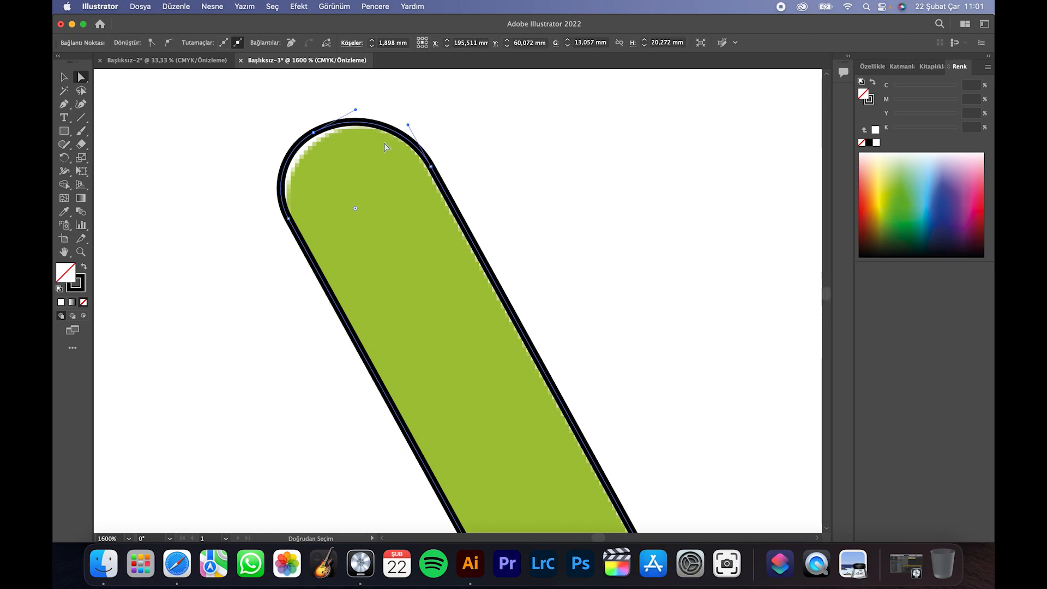
pyautogui.moveTo(355, 209); pyautogui.dragTo(358, 197)
pyautogui.moveTo(362, 189)
pyautogui.mouseDown()
pyautogui.moveTo(345, 191)
pyautogui.moveTo(354, 187)
pyautogui.mouseUp()
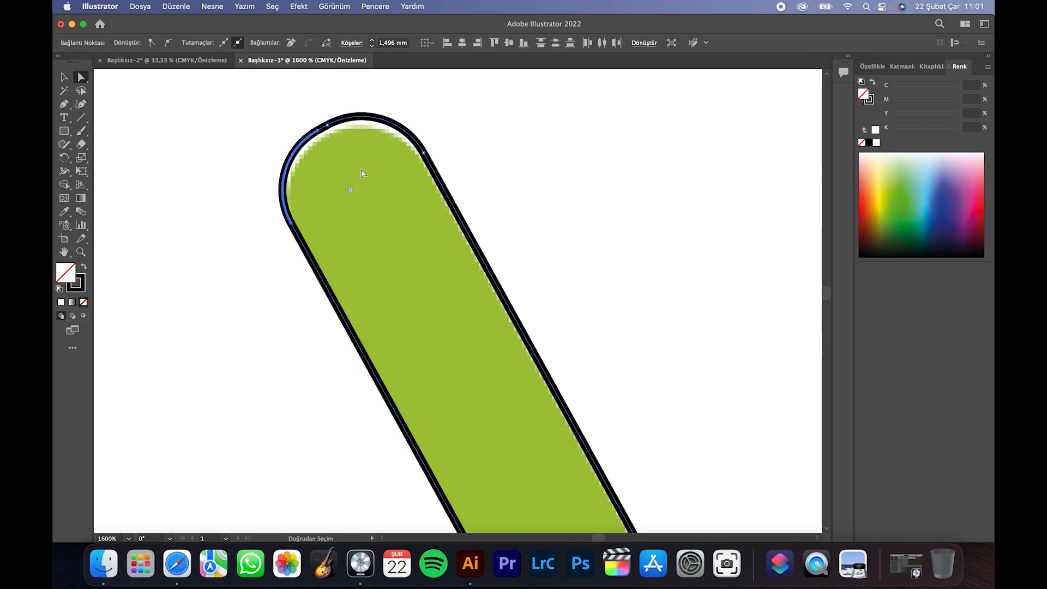
pyautogui.moveTo(362, 188); pyautogui.dragTo(360, 195)
# Round the right antenna's two tip corners to about 1.6 mm so they follow the antenna's curved end.
pyautogui.scroll(-4, 375, 203)
pyautogui.hscroll(10, 456, 222)
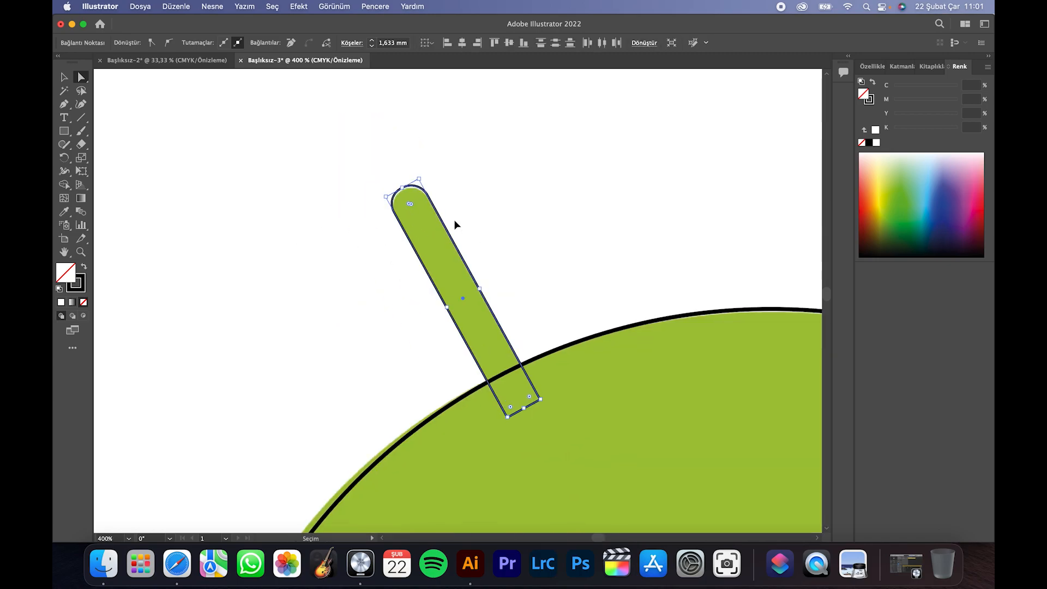
pyautogui.scroll(5, 574, 250)
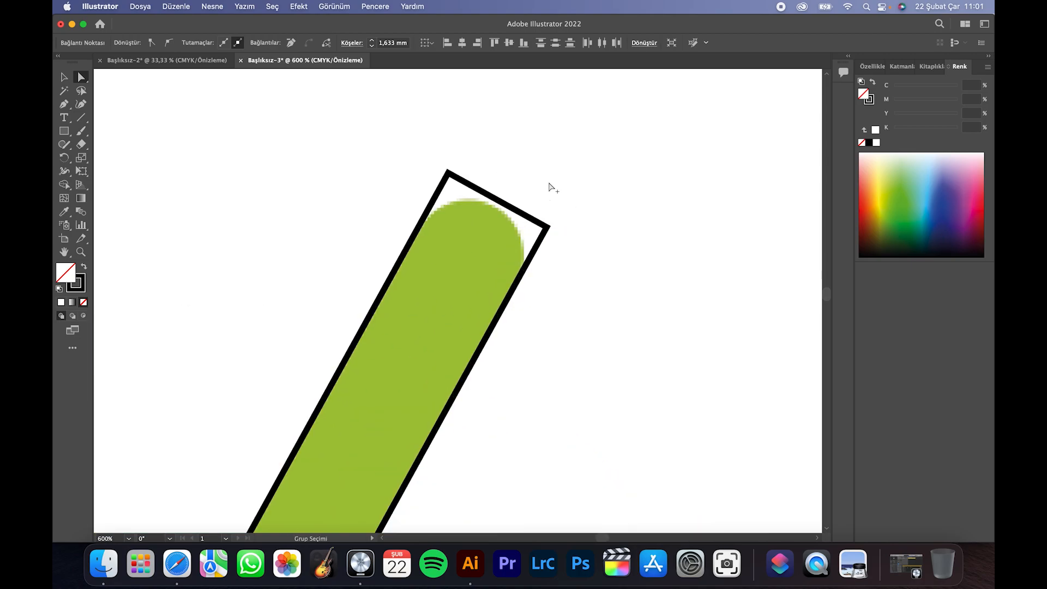
pyautogui.moveTo(361, 174); pyautogui.dragTo(425, 295)
pyautogui.click(551, 262)
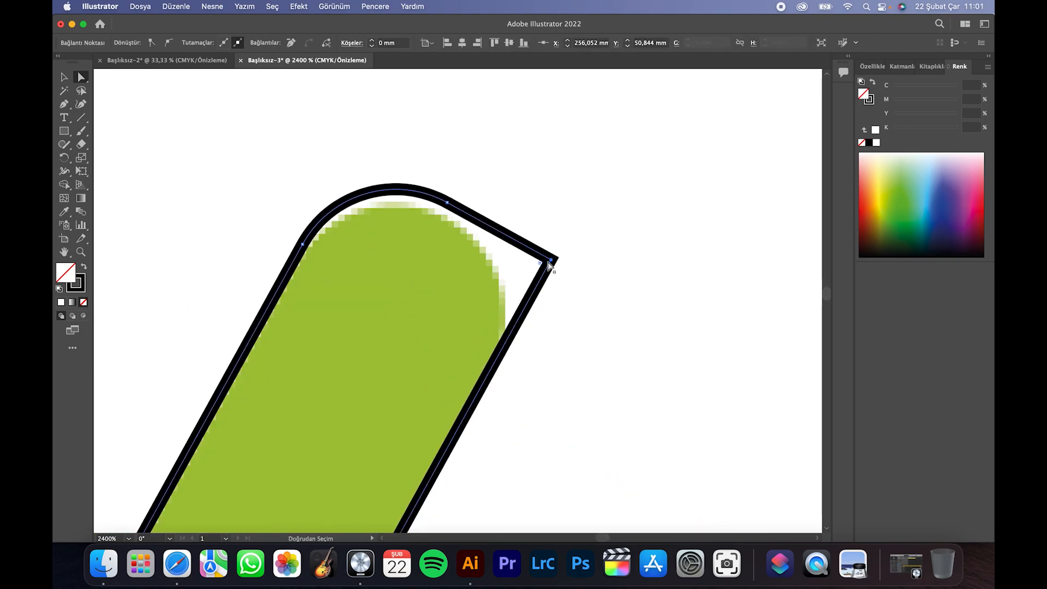
pyautogui.moveTo(541, 265); pyautogui.dragTo(398, 306)
pyautogui.scroll(-4, 327, 307)
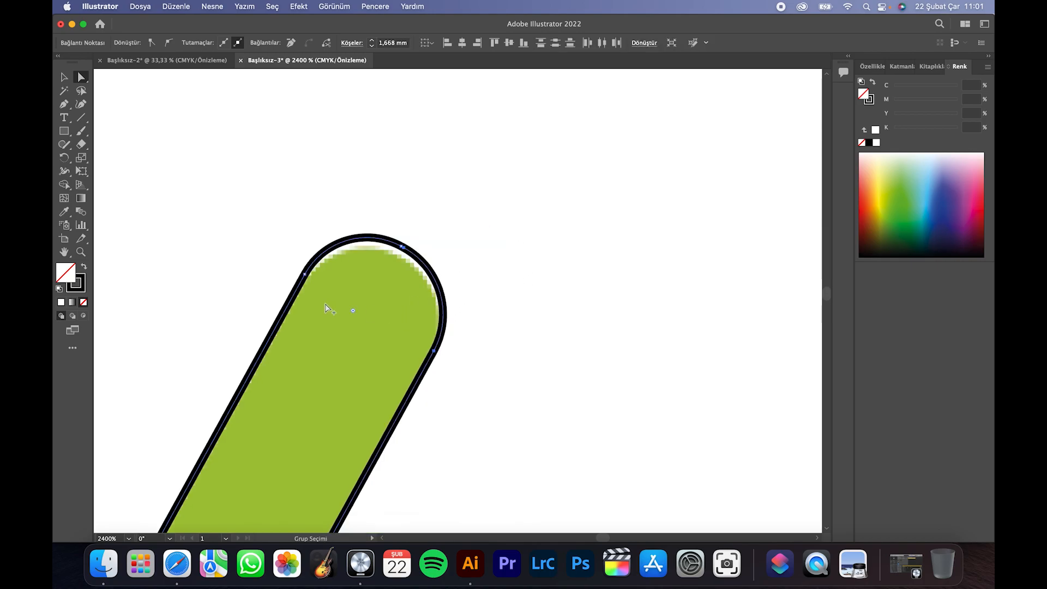
pyautogui.scroll(5, 330, 309)
pyautogui.moveTo(398, 399)
pyautogui.mouseDown()
pyautogui.moveTo(398, 388)
pyautogui.moveTo(412, 412)
pyautogui.mouseUp()
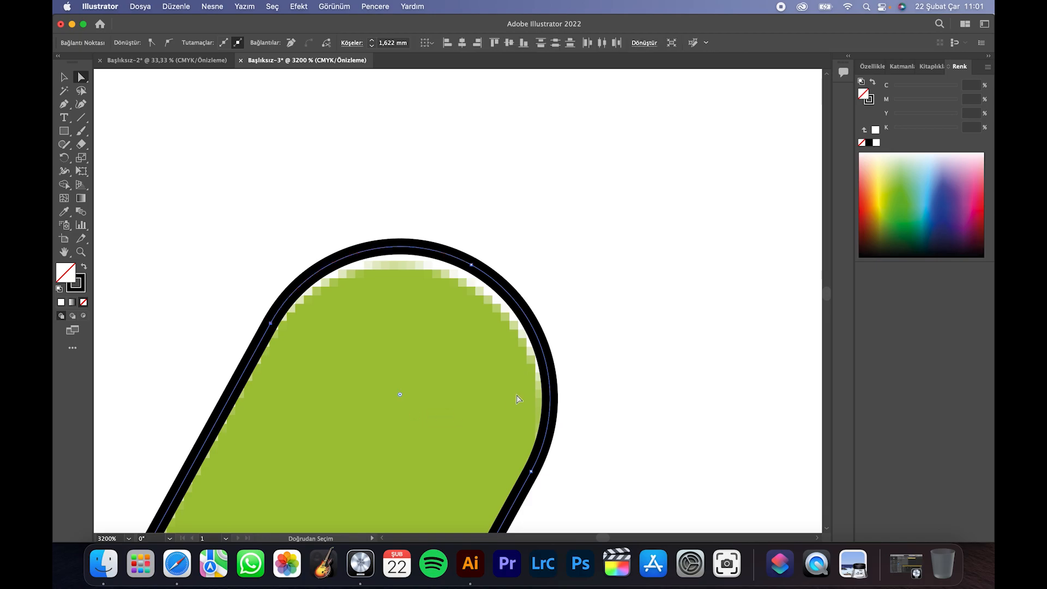
# Select all traced shapes and use Shape Builder to merge the overlapping antenna ends and the band's middle section into the head.
pyautogui.scroll(-10, 346, 374)
pyautogui.scroll(-10, 229, 431)
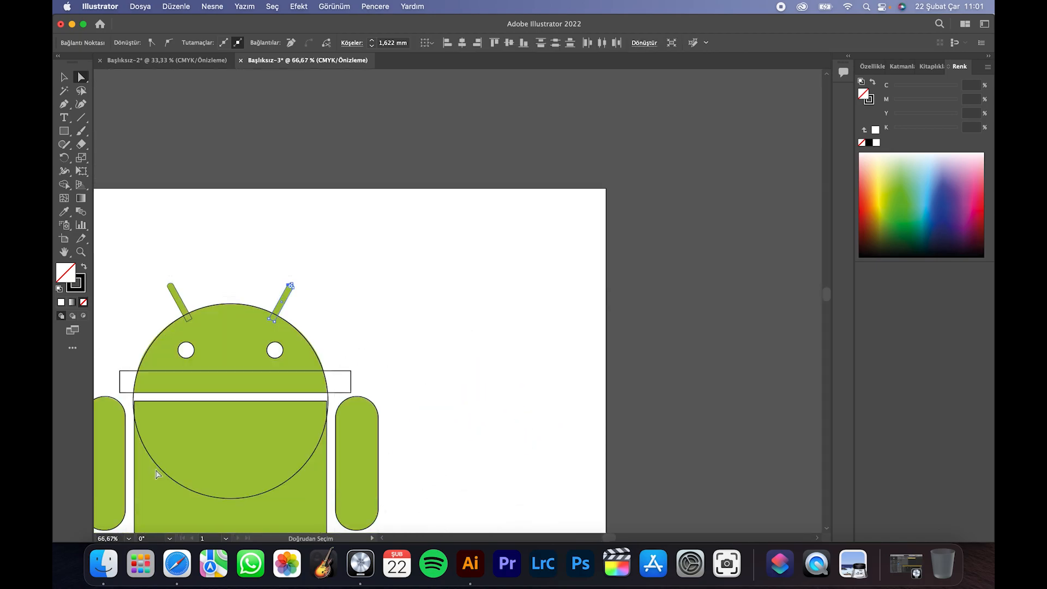
pyautogui.scroll(2, 125, 297)
pyautogui.scroll(-2, 167, 294)
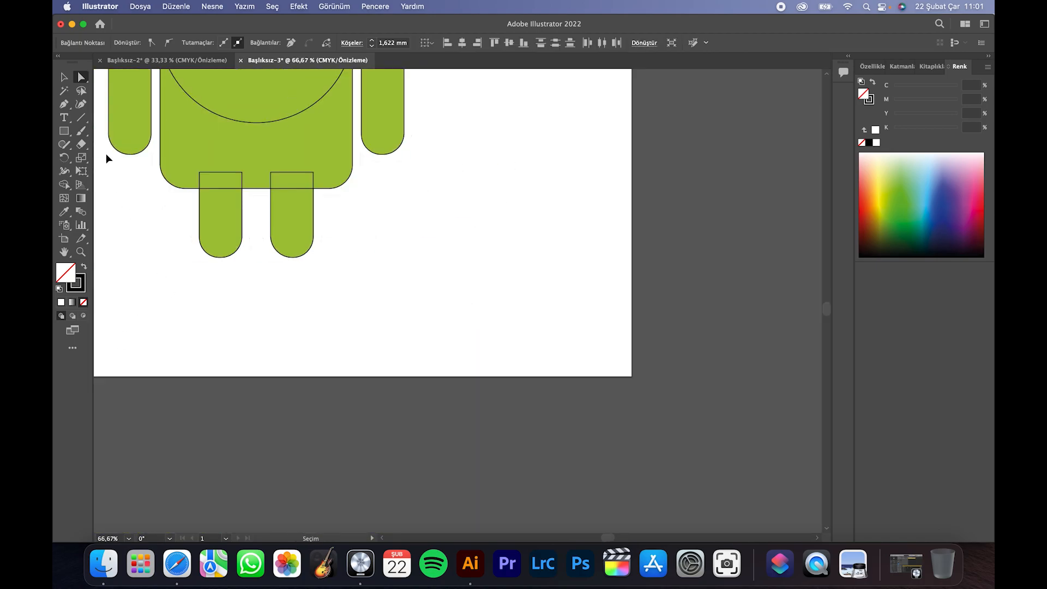
pyautogui.hscroll(5, 110, 156)
pyautogui.hscroll(-9, 113, 156)
pyautogui.hscroll(4, 306, 162)
pyautogui.scroll(6, 320, 171)
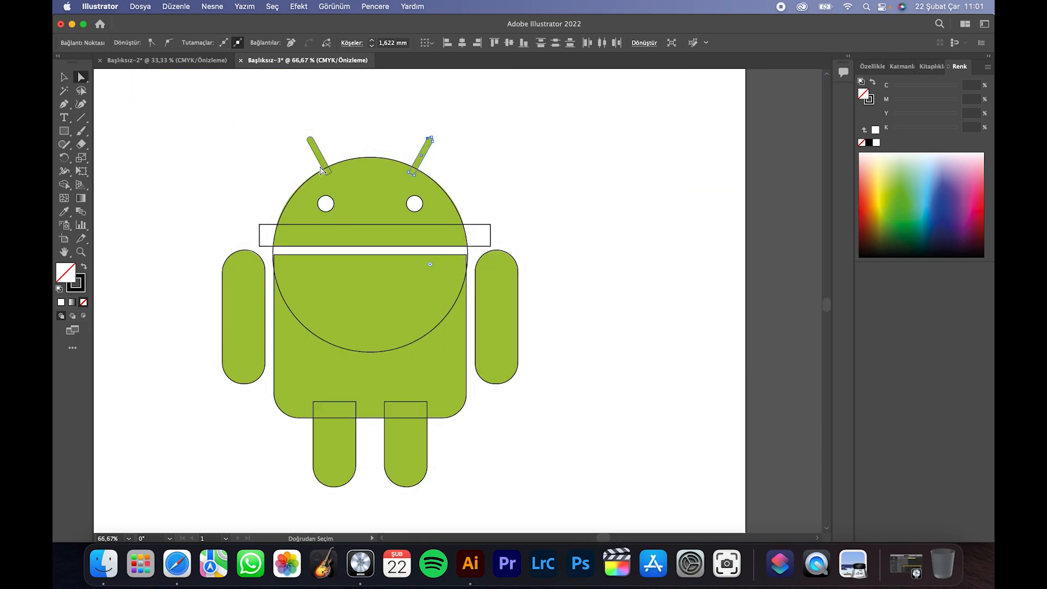
pyautogui.press('super+a')
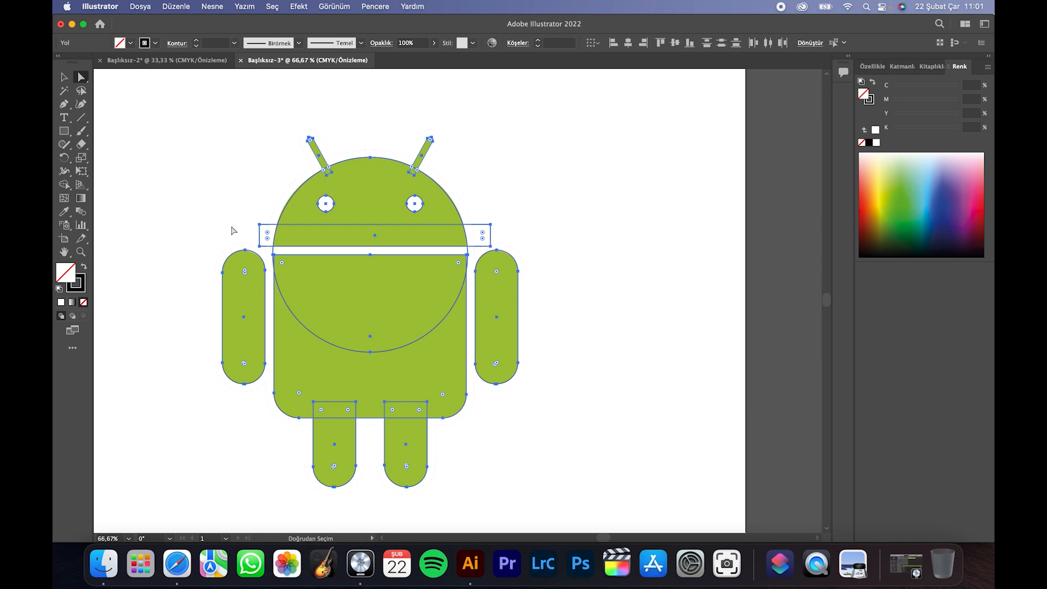
pyautogui.click(63, 185)
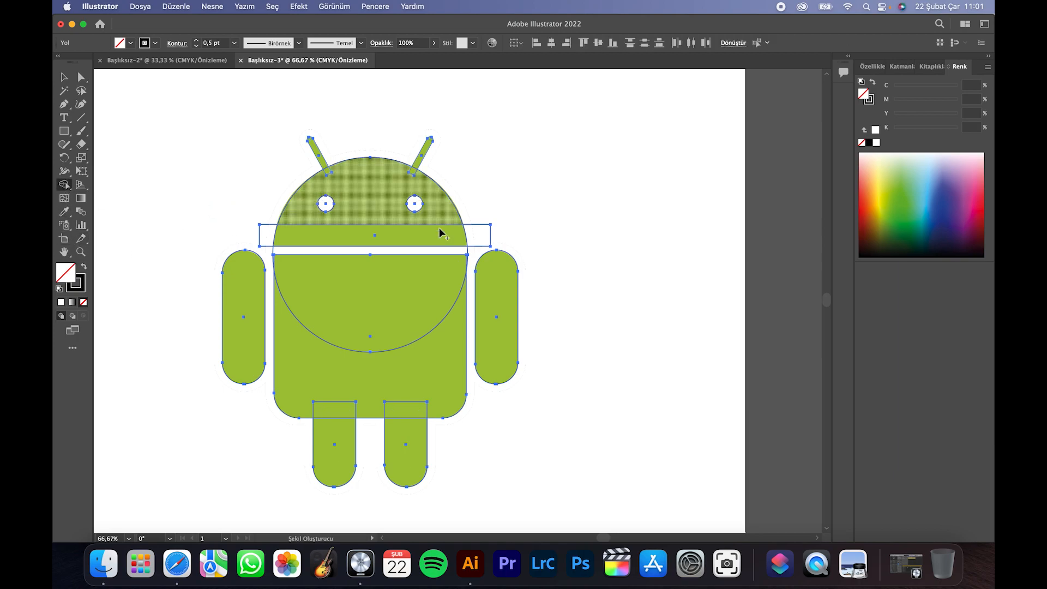
pyautogui.scroll(2, 348, 175)
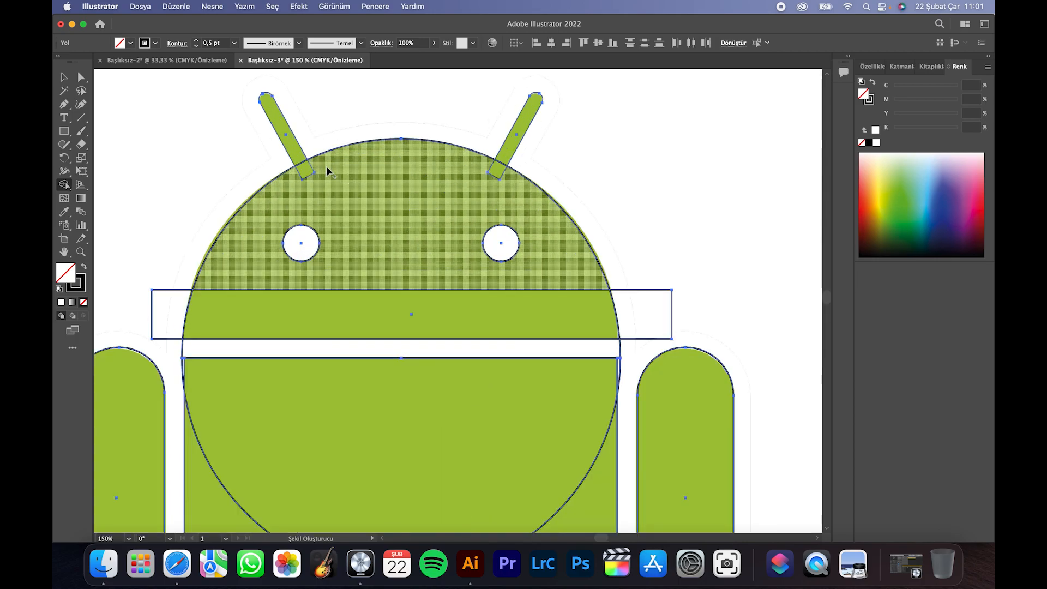
pyautogui.click(291, 190)
pyautogui.moveTo(225, 283); pyautogui.dragTo(228, 340)
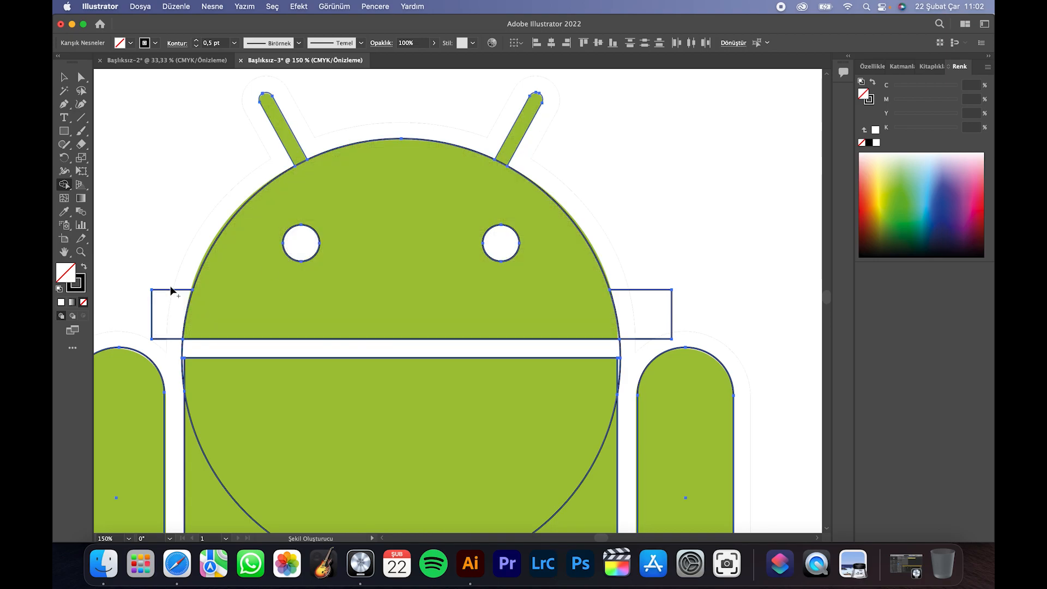
# Remove the band's ends outside the head and the leftover circle section between head and body with Shape Builder.
pyautogui.moveTo(172, 283); pyautogui.dragTo(165, 311)
pyautogui.press('super+a')
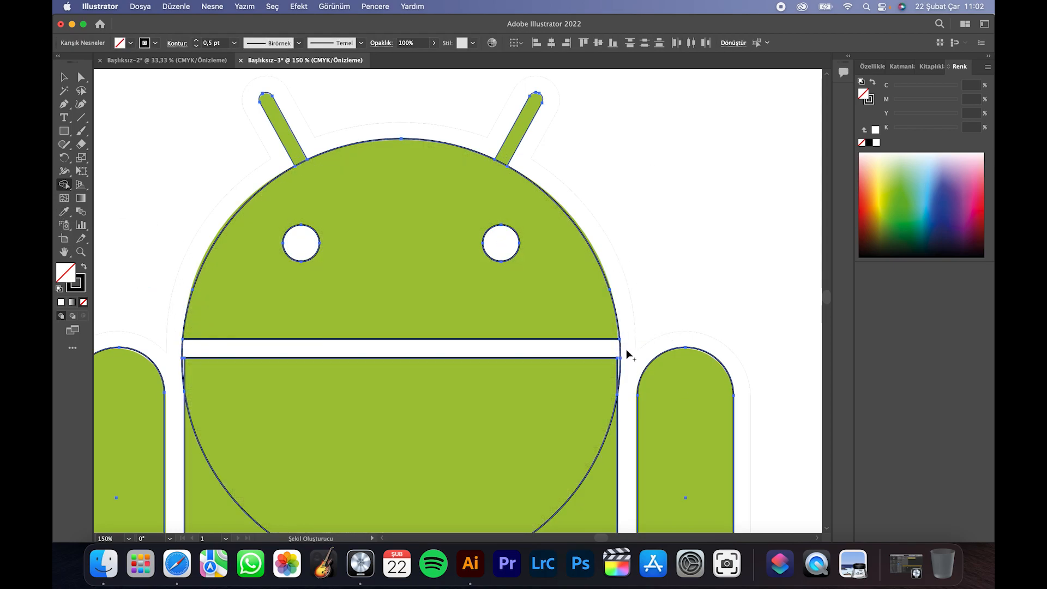
pyautogui.keyDown('alt'); pyautogui.click(604, 350); pyautogui.keyUp('alt')
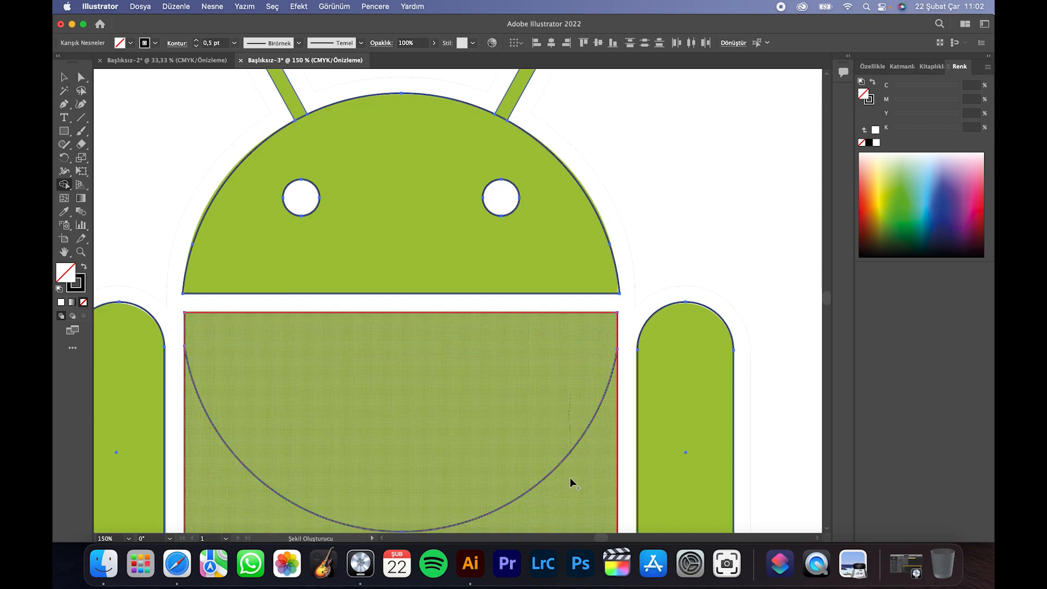
# Merge the circle's lower part and both legs into the body with Shape Builder.
pyautogui.keyDown('alt'); pyautogui.click(571, 450); pyautogui.keyUp('alt')
pyautogui.scroll(-5, 589, 349)
pyautogui.moveTo(324, 465); pyautogui.dragTo(331, 525)
pyautogui.moveTo(489, 461); pyautogui.dragTo(501, 520)
# Move the complete traced outline horizontally to the right of the green reference logo.
pyautogui.scroll(-2, 493, 479)
pyautogui.scroll(-1, 492, 477)
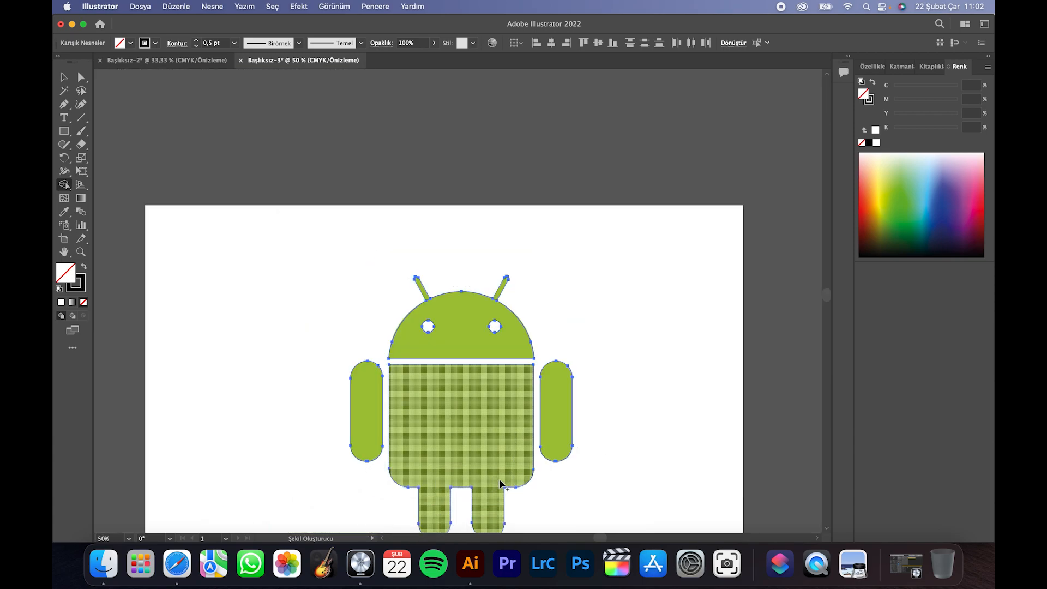
pyautogui.scroll(-2, 502, 481)
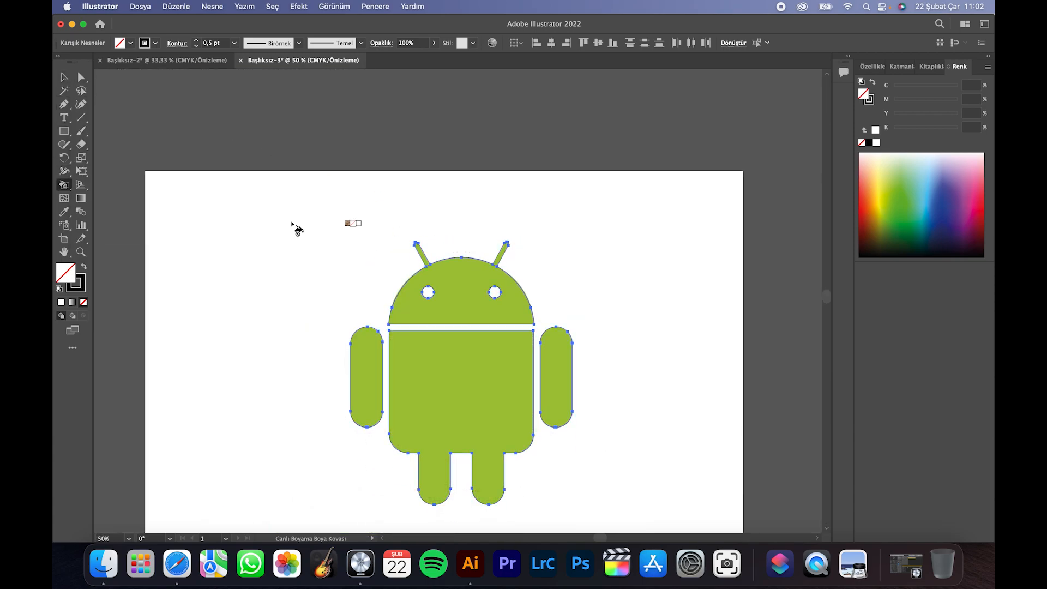
pyautogui.click(63, 78)
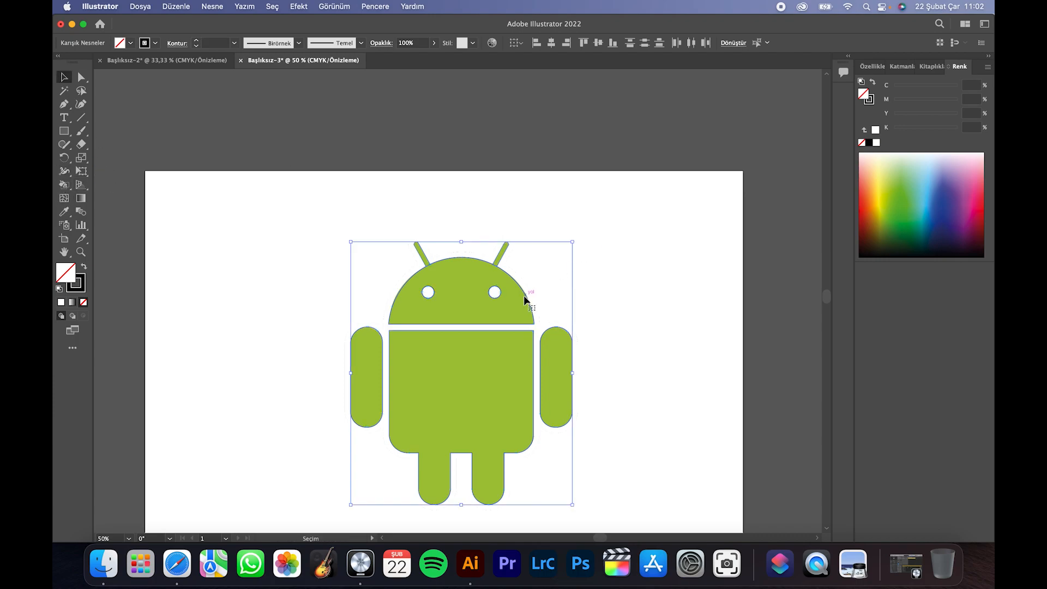
pyautogui.moveTo(528, 300); pyautogui.dragTo(762, 301)
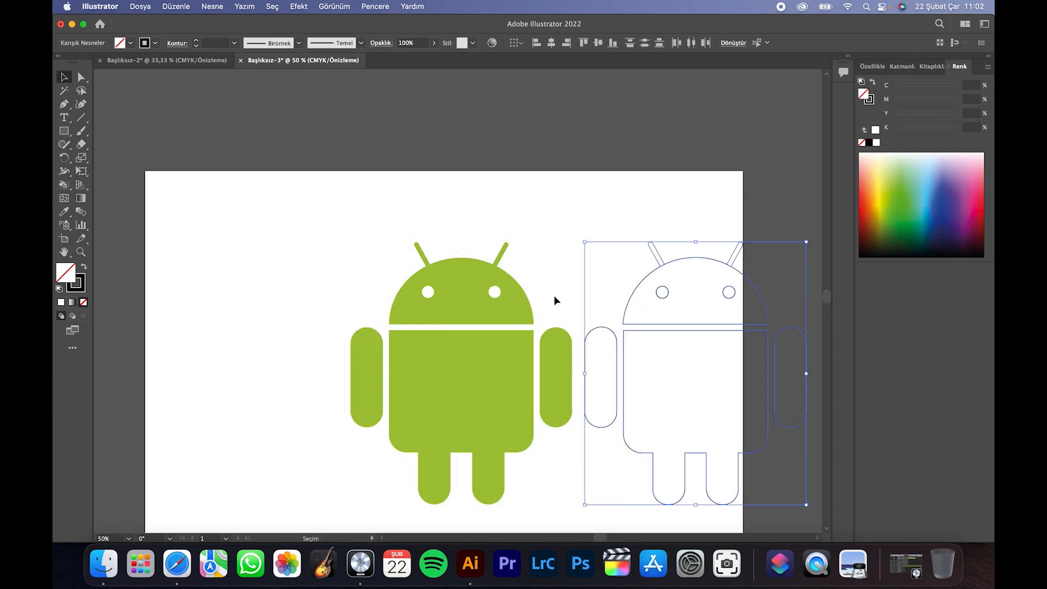
# Fill the whole traced robot with the reference logo's green using the Eyedropper, and clear the selection.
pyautogui.click(63, 211)
pyautogui.click(492, 386)
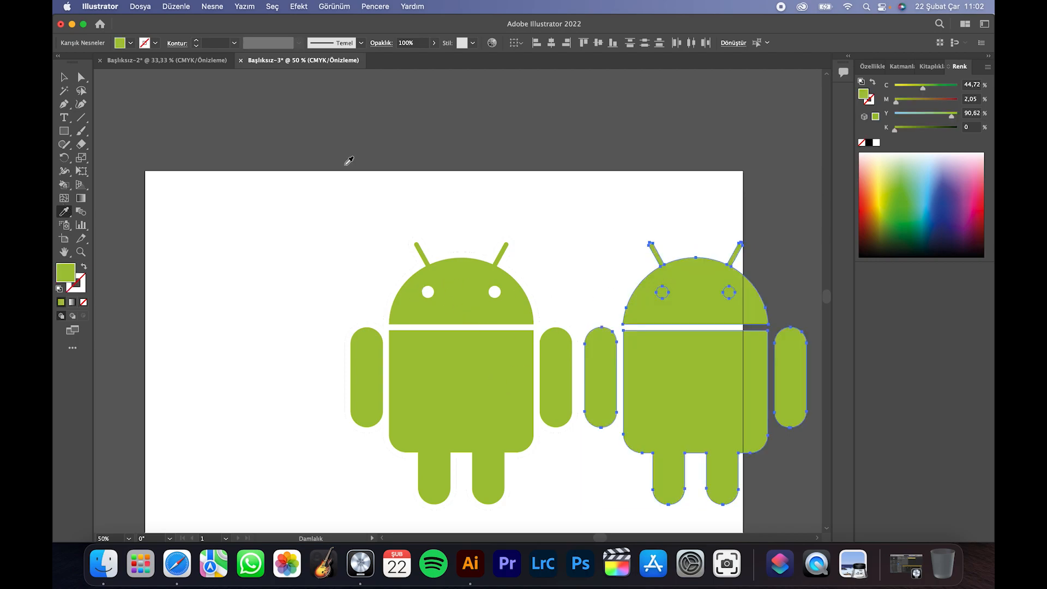
pyautogui.press('v')
pyautogui.click(473, 170)
# Select both eye circles of the traced robot and give them the white of the reference logo's eyes with the Eyedropper.
pyautogui.click(662, 291)
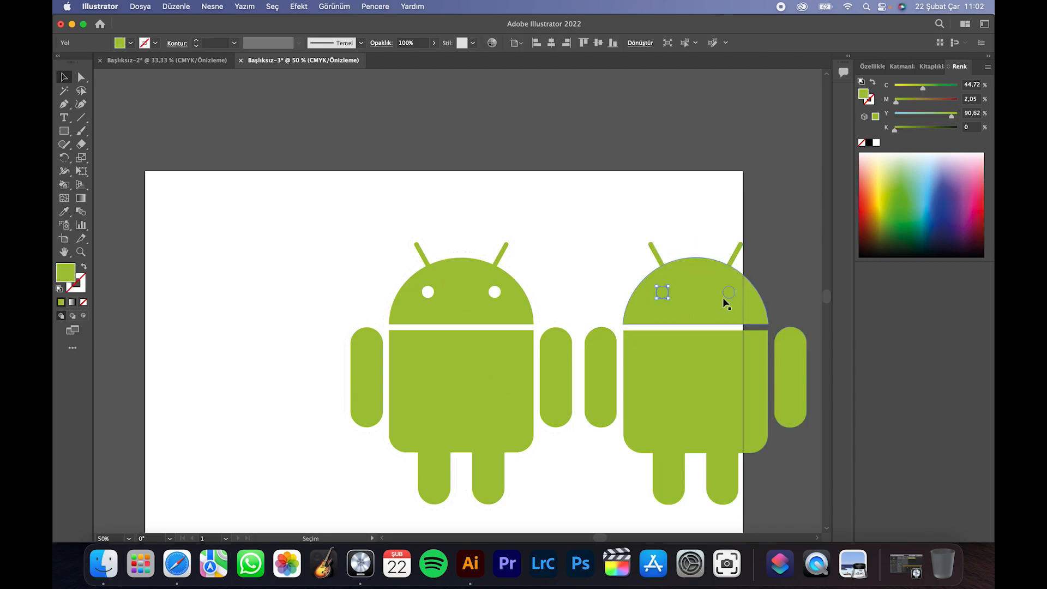
pyautogui.click(64, 211)
pyautogui.click(428, 291)
pyautogui.click(64, 76)
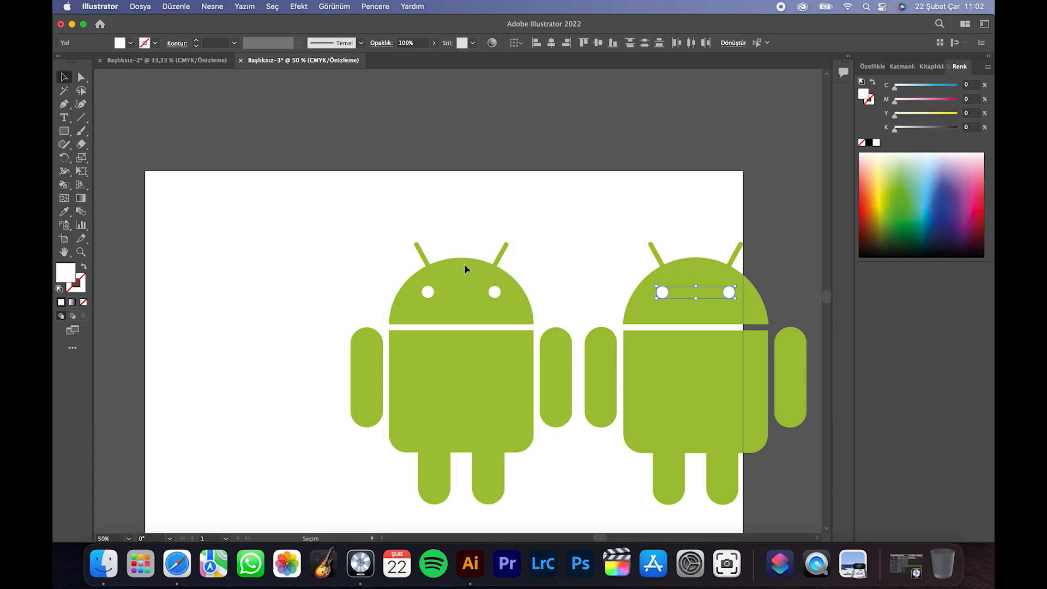
# Unlock all objects and move the reference logo image toward the left side of the artboard.
pyautogui.click(212, 6)
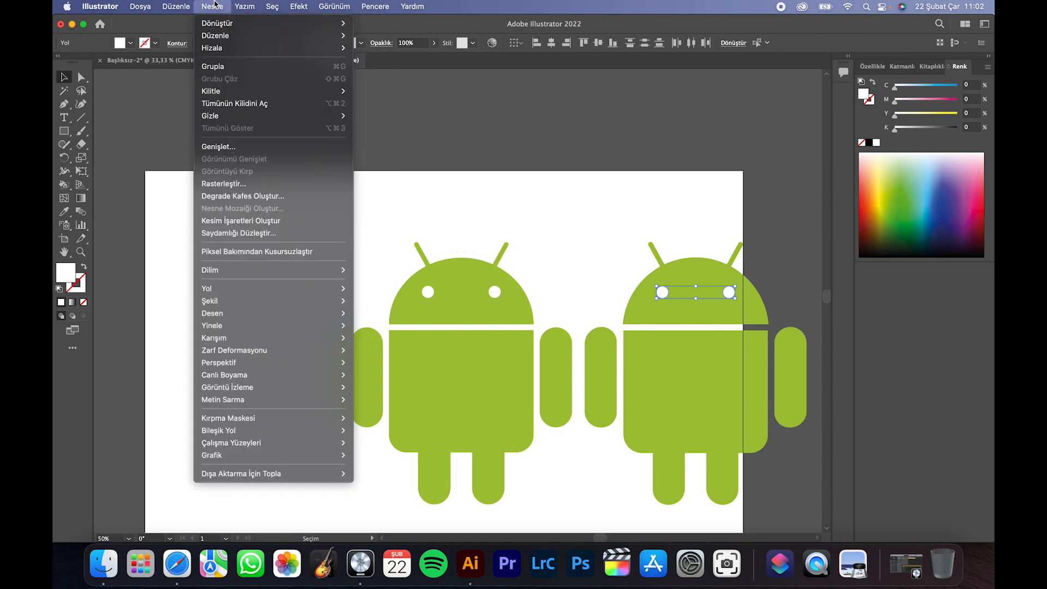
pyautogui.click(231, 103)
pyautogui.moveTo(494, 326); pyautogui.dragTo(297, 315)
# Move the complete traced robot fully onto the artboard, beside the reference logo, and deselect it.
pyautogui.hscroll(5, 577, 214)
pyautogui.moveTo(613, 374); pyautogui.dragTo(468, 367)
pyautogui.scroll(-2, 385, 333)
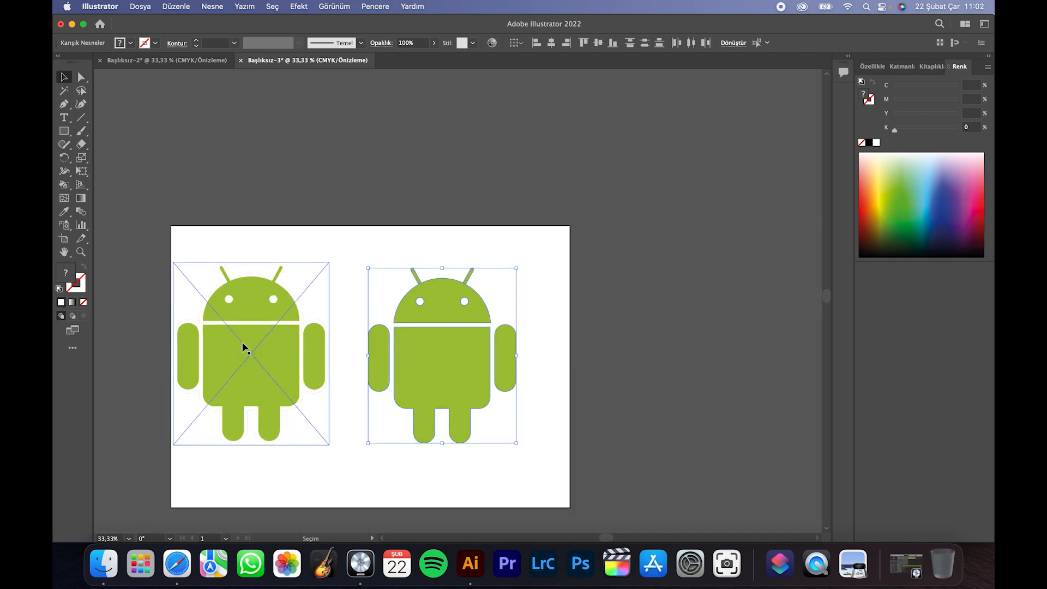
pyautogui.hscroll(-2, 244, 347)
pyautogui.click(585, 284)
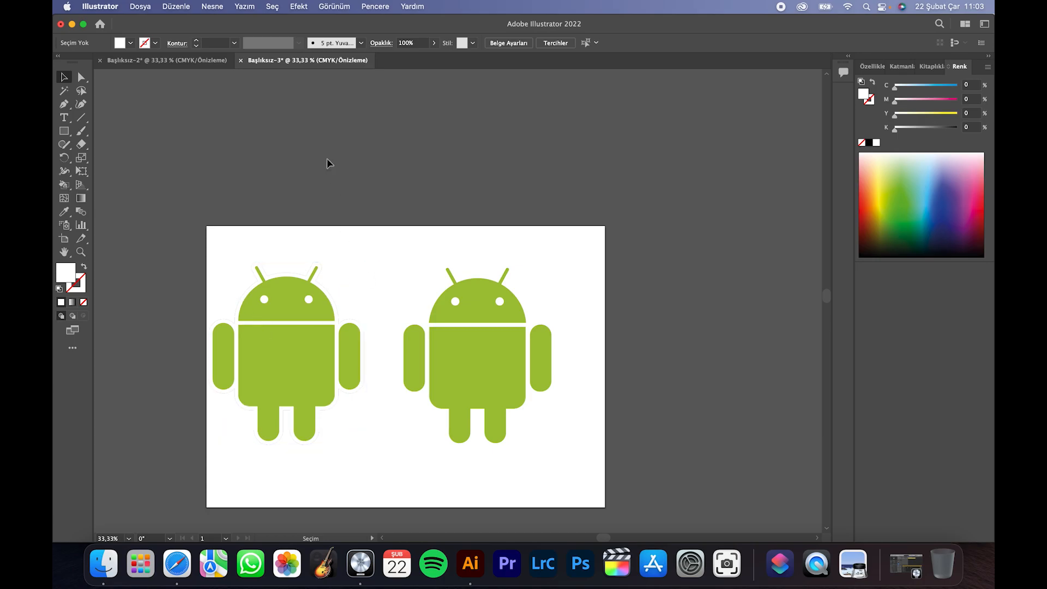
pyautogui.click(185, 6)
pyautogui.moveTo(210, 4)
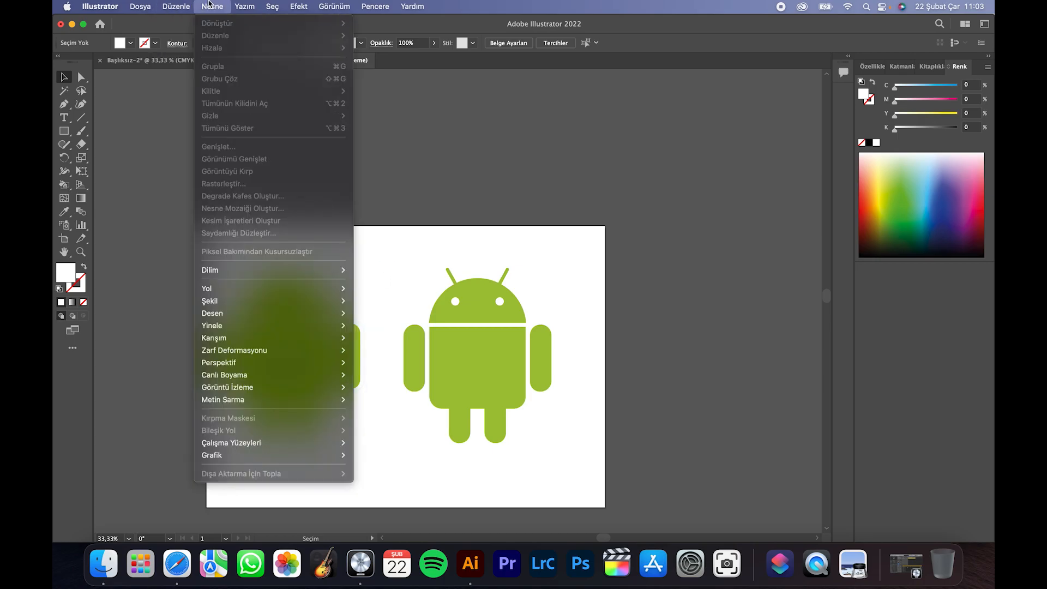
pyautogui.click(383, 110)
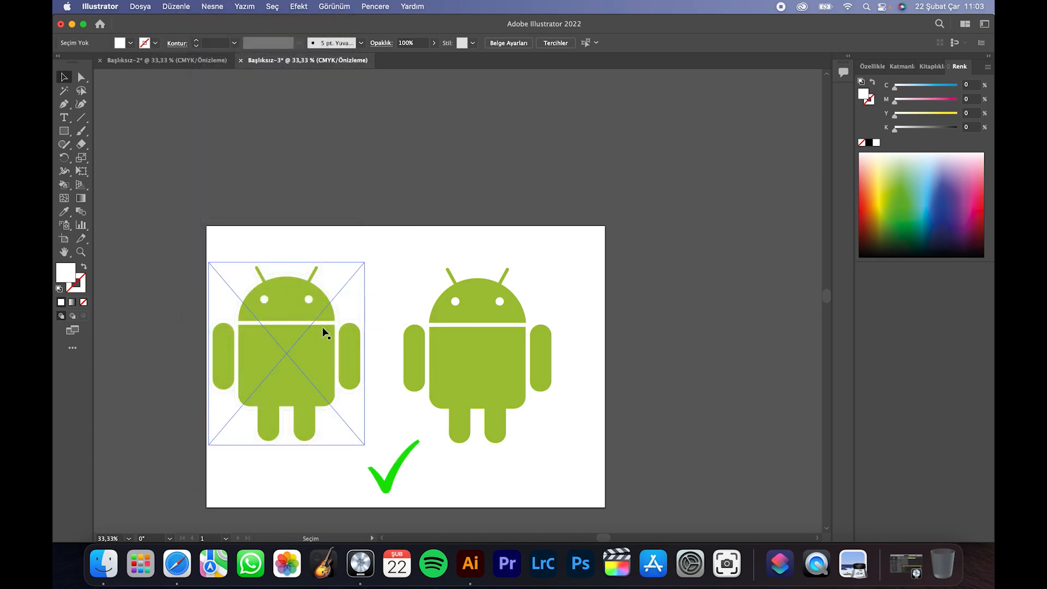